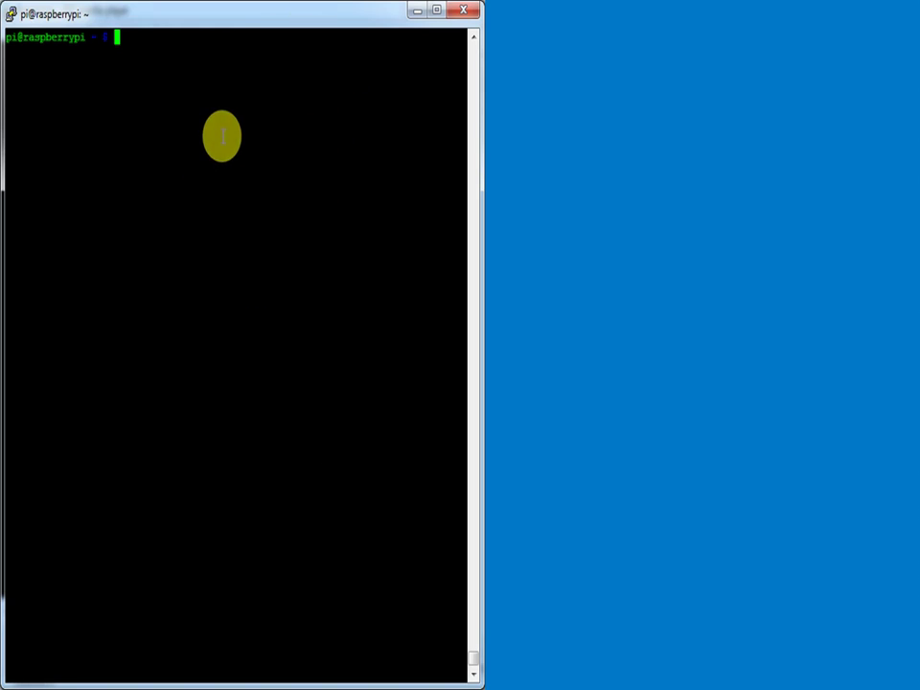
Show the network interface configuration with ifconfig in both Raspberry Pi terminals
text(ifconfi)
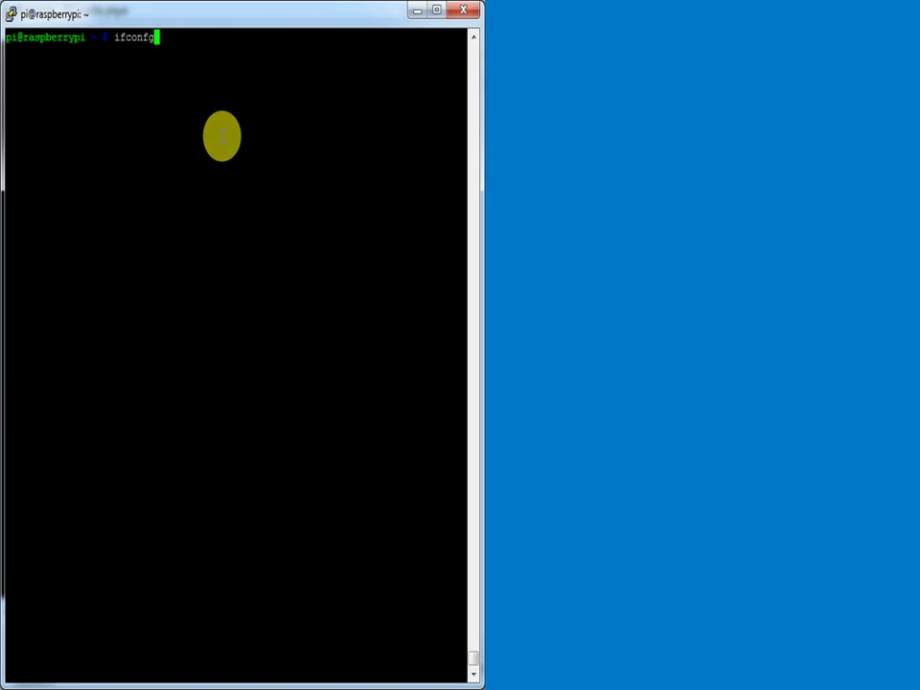
text(g)
key(Return)
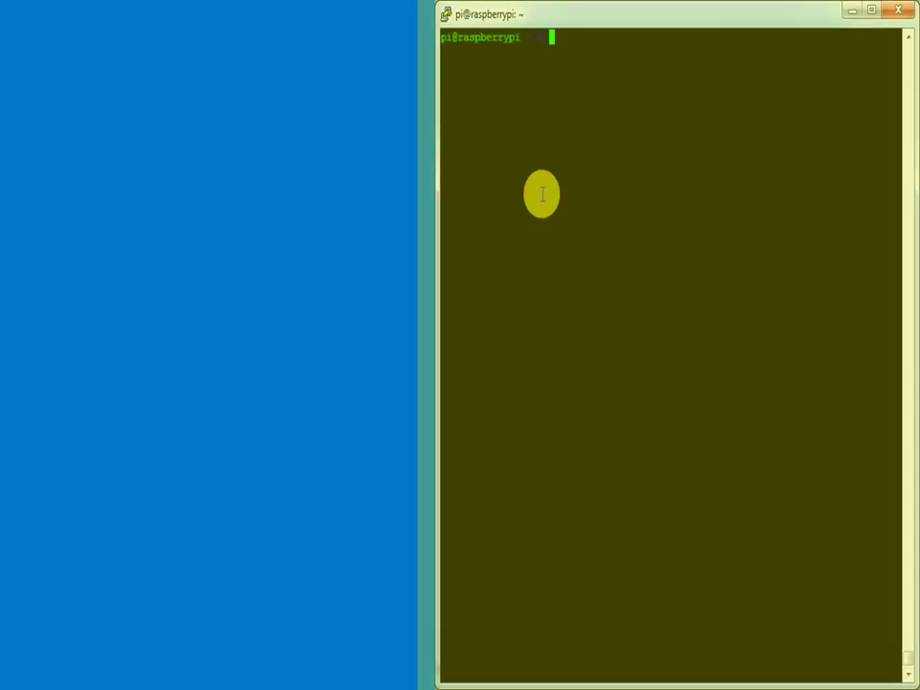
text(ifconf)
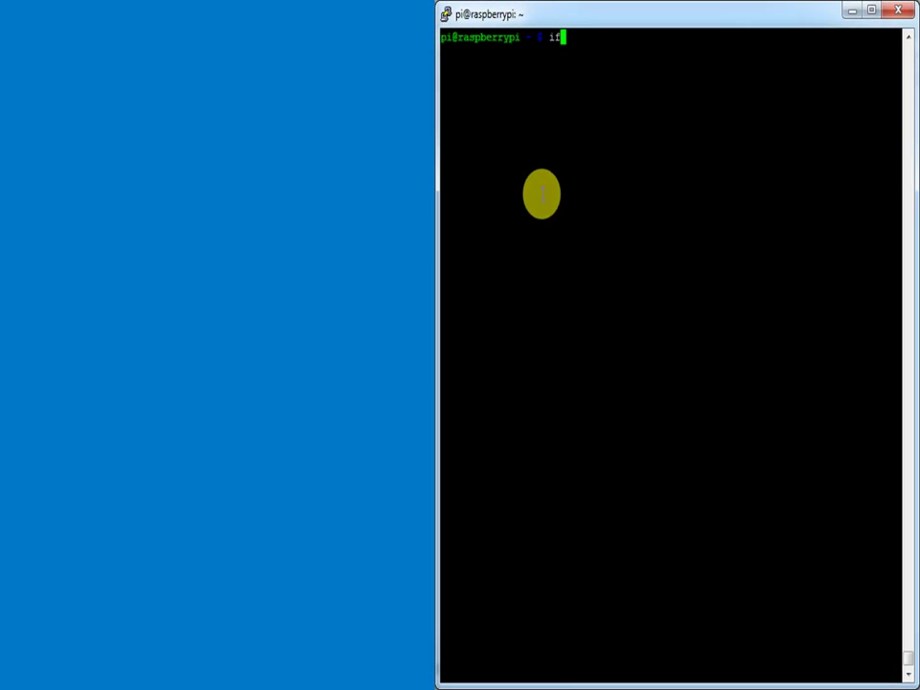
text(ig)
key(Return)
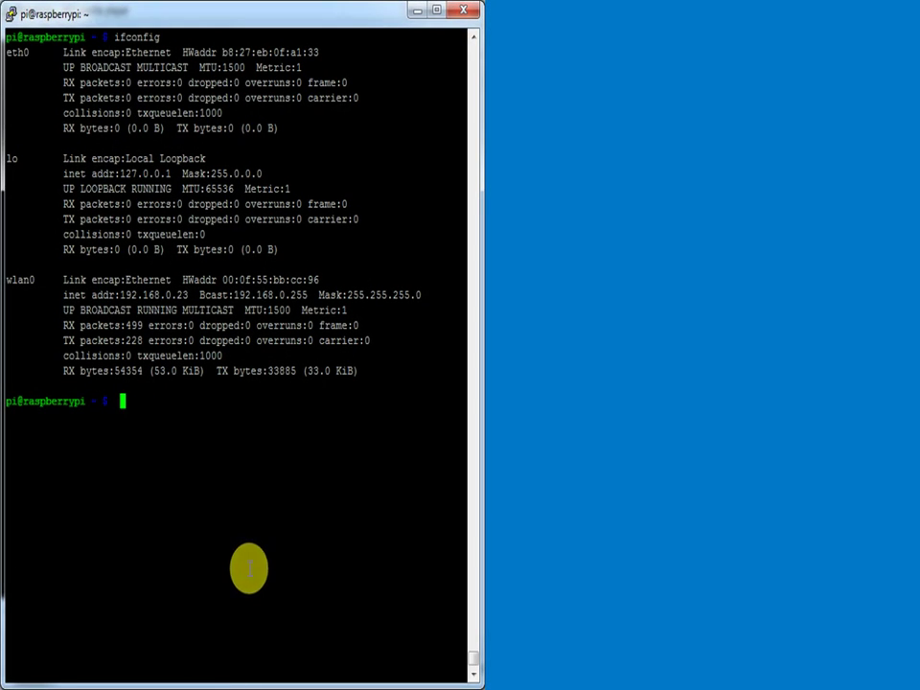
Display the last 40 lines of /var/log/syslog and highlight the closing motion entries
text(tail -n40)
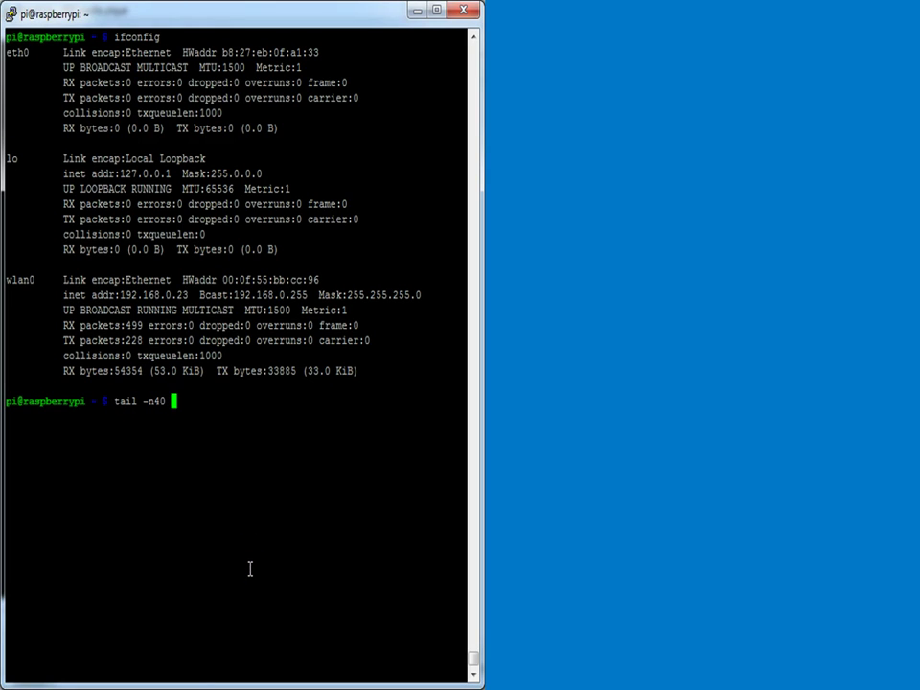
text( /var/log/syslo)
key(Return)
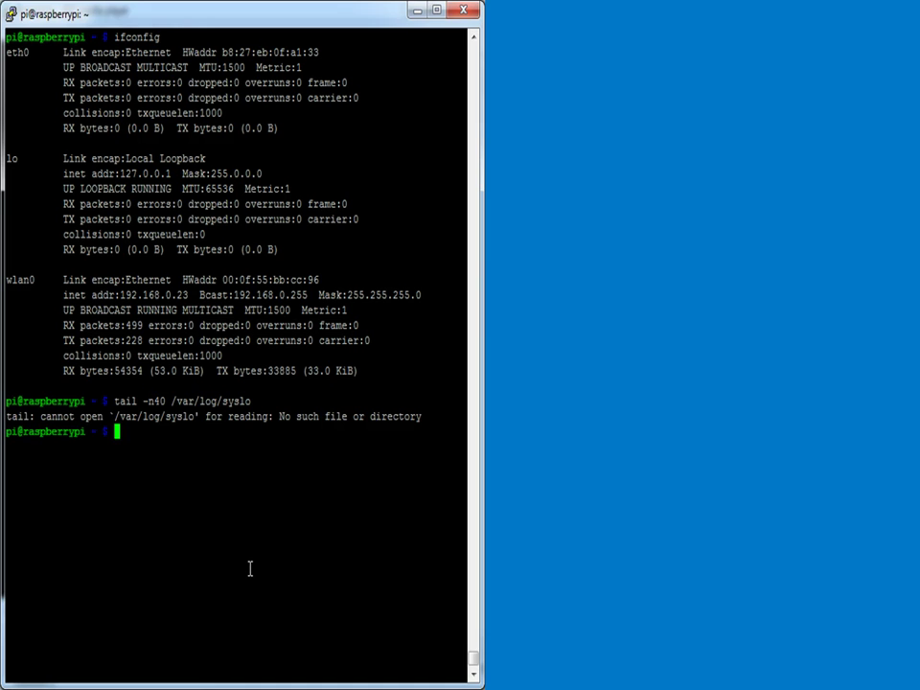
key(Up)
text(g)
key(Return)
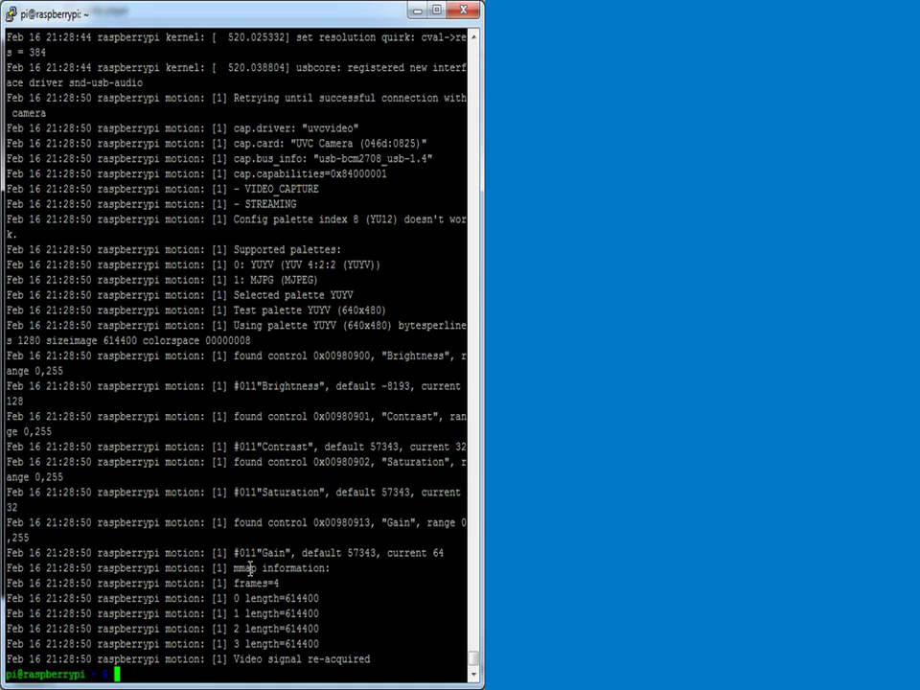
drag(386, 661, 8, 573)
click(195, 663)
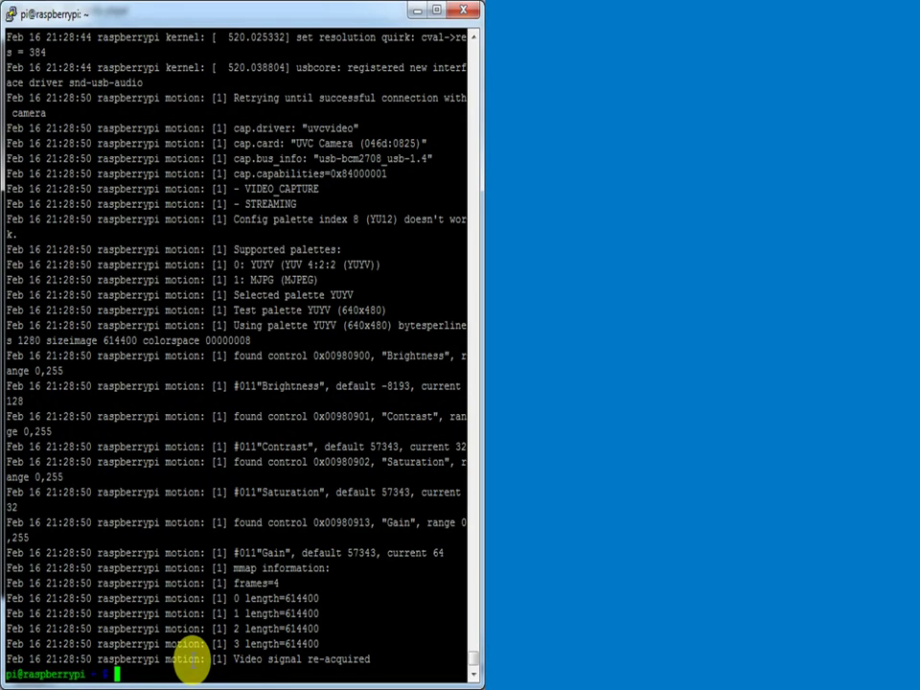
Change into the flashair directory and list its contents
text(cd)
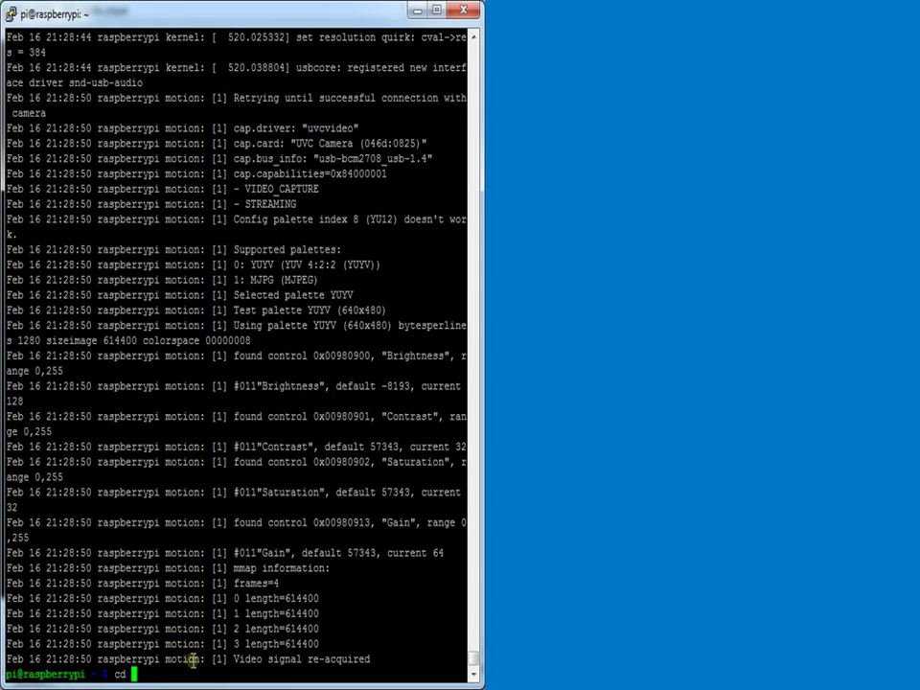
text( f)
key(Tab)
key(Return)
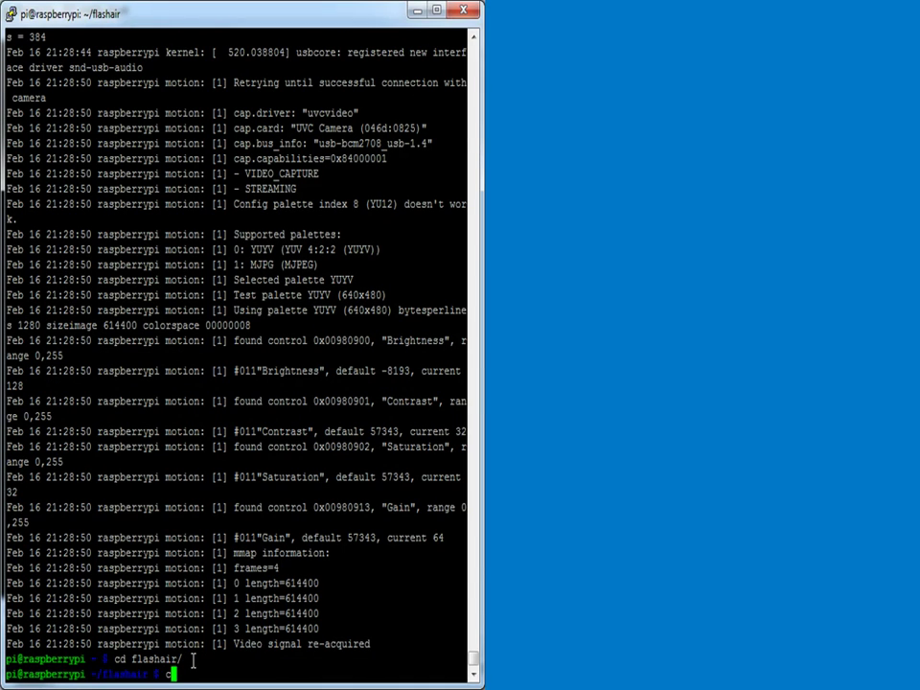
text(ls)
key(Return)
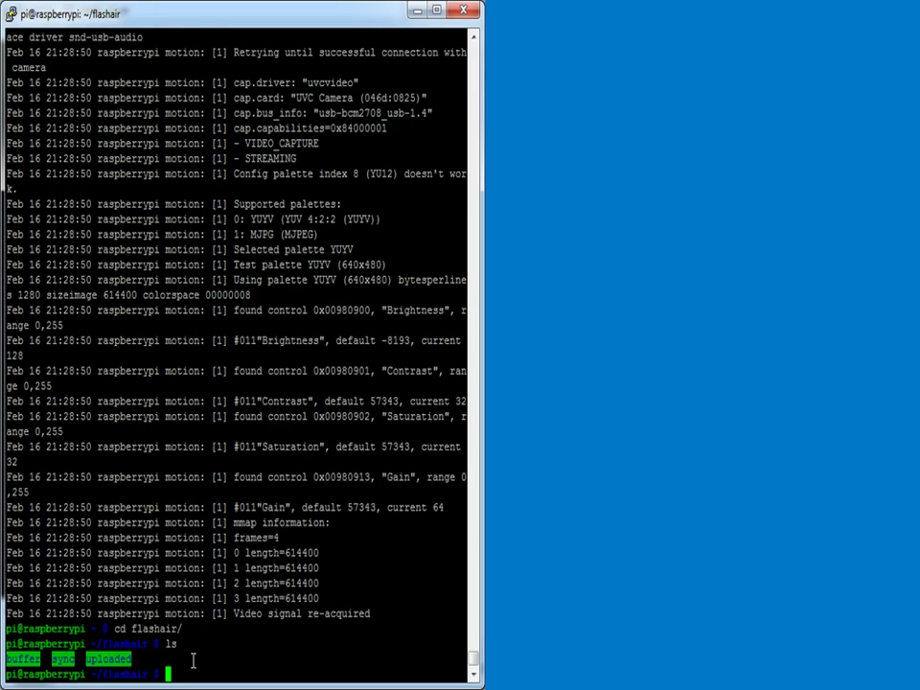
Enter the sync folder, list its files and highlight the .avi recording
text(cd sy)
key(Tab)
key(Return)
text(ls)
key(Return)
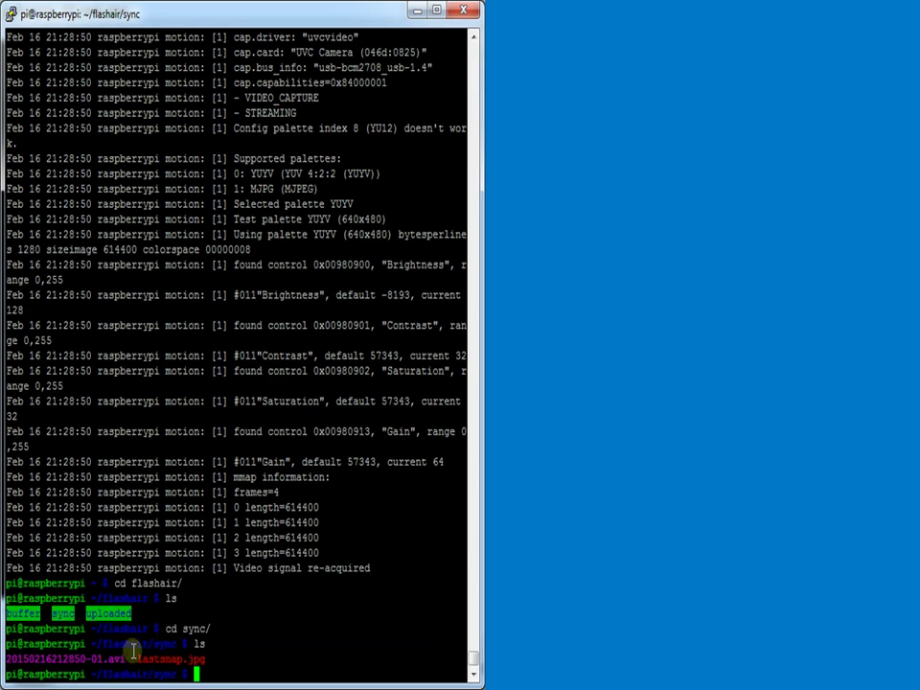
drag(129, 659, 6, 660)
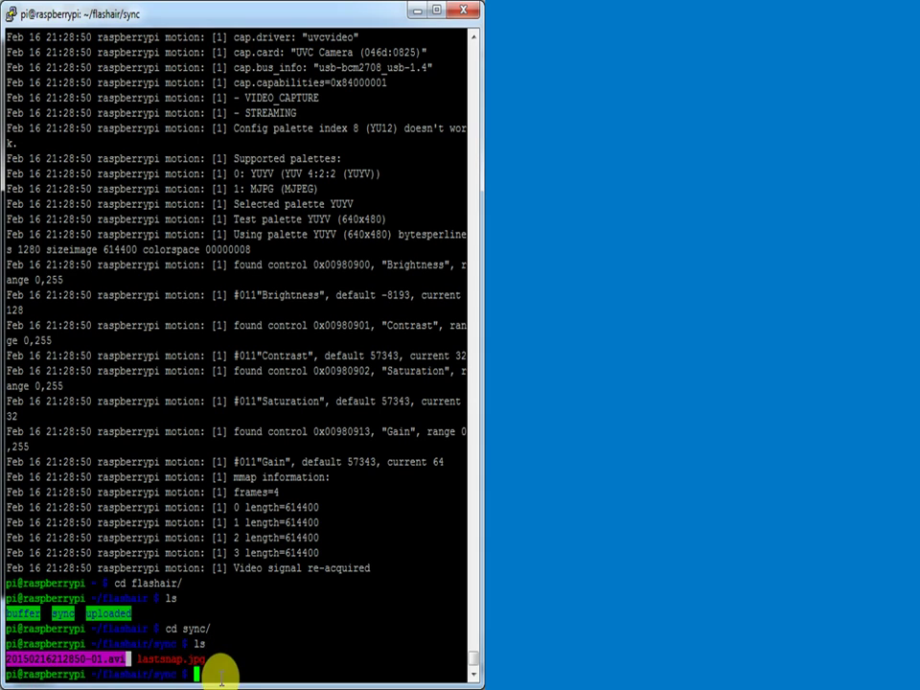
Switch from sync to the buffer folder, list its files and highlight the snapshot .jpg name
text(cd ..)
key(Return)
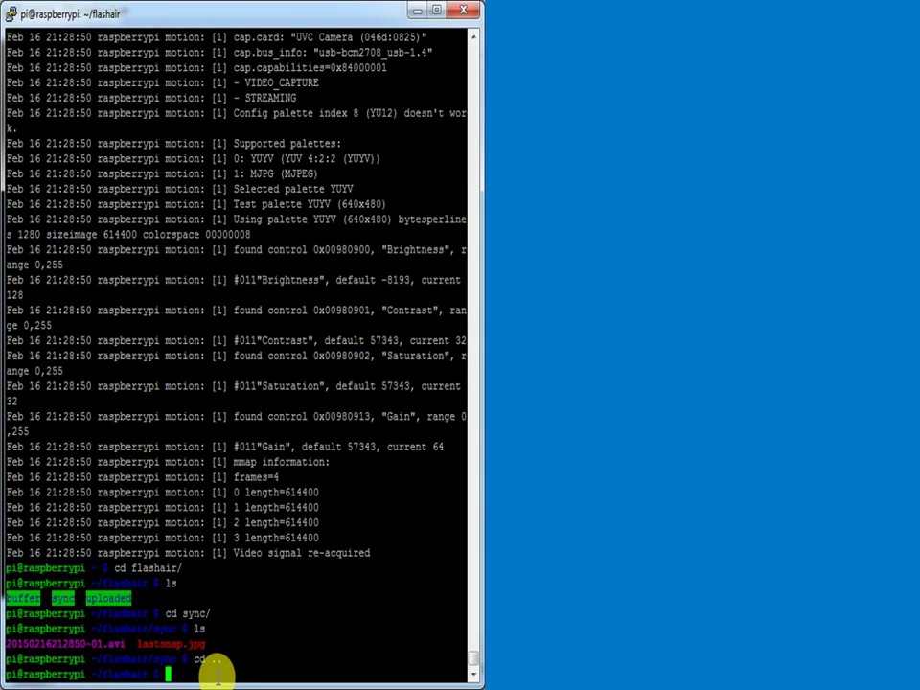
text(cd buffer)
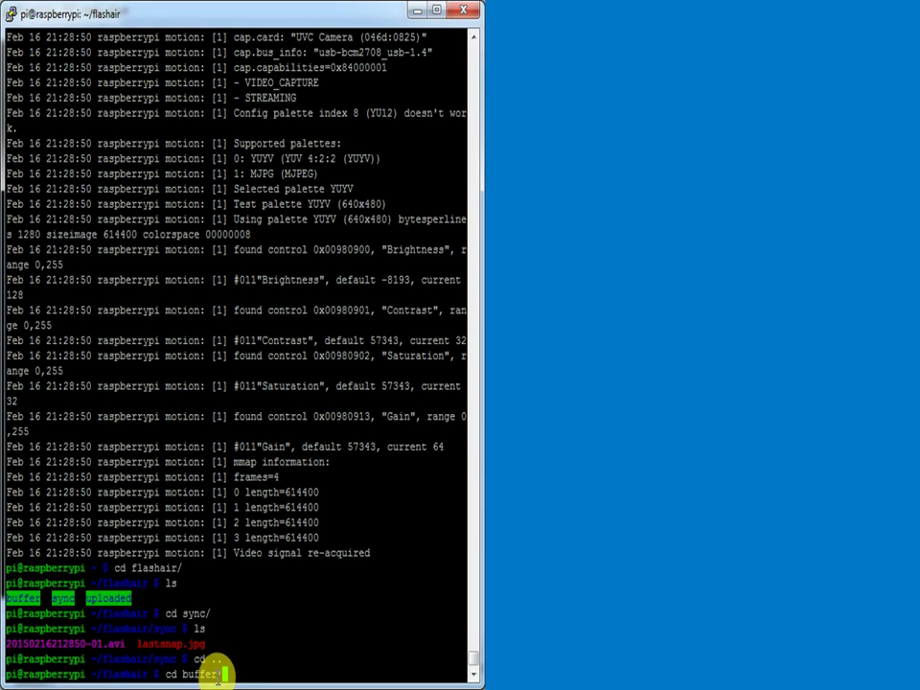
key(Tab)
key(Return)
text(ls)
key(Return)
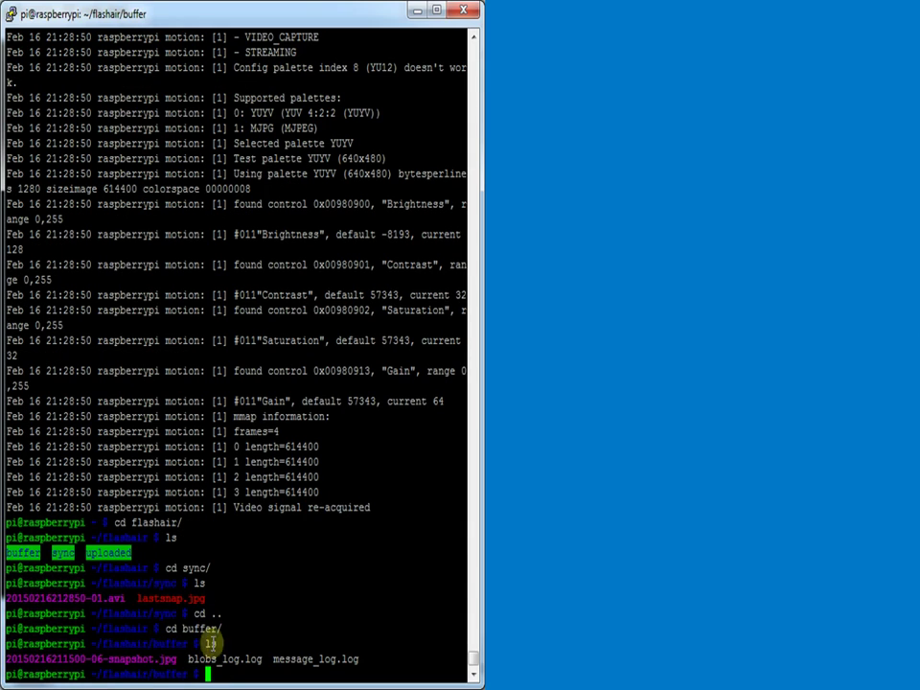
drag(179, 659, 44, 661)
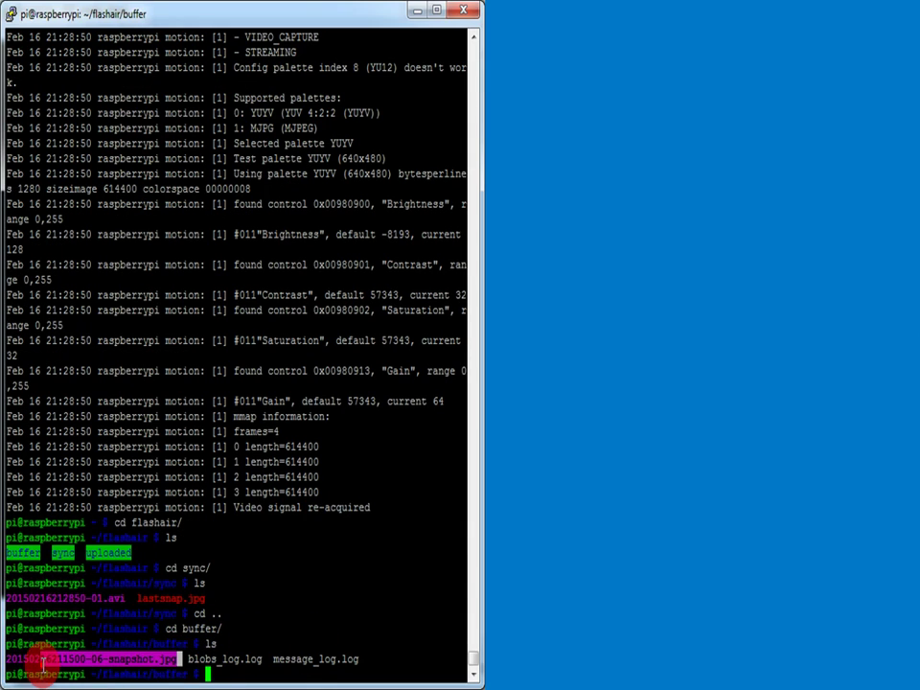
click(210, 674)
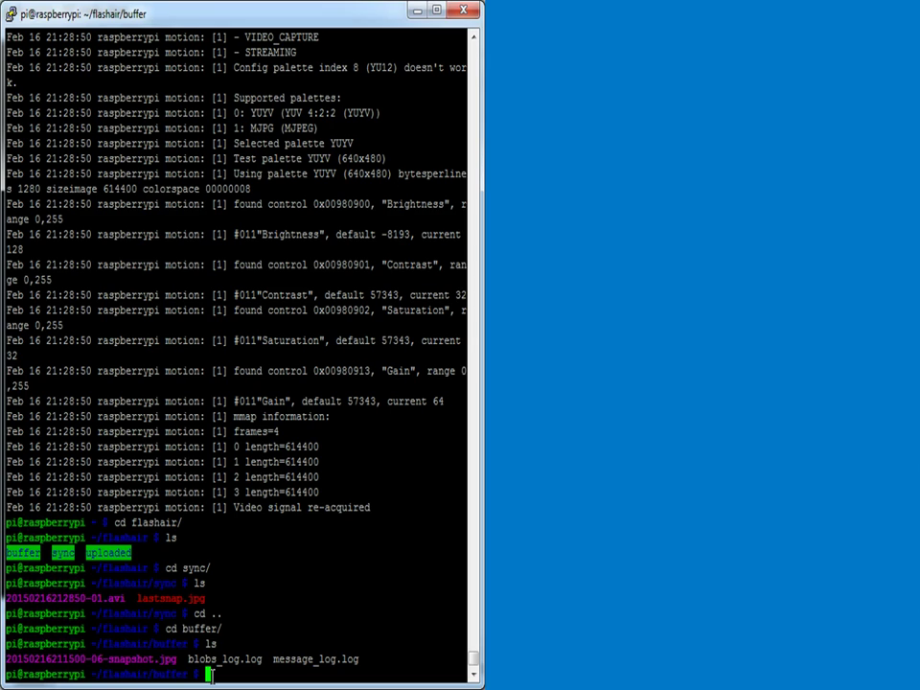
List the buffer folder's files two more times to check for new recordings
text(ls)
key(Return)
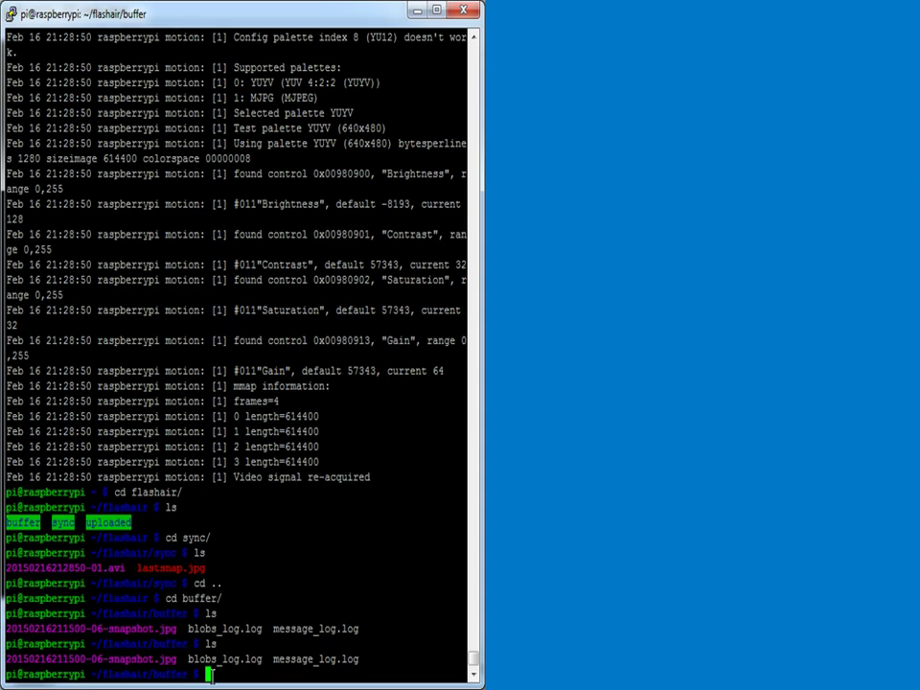
text(ls)
key(Return)
Go back up to flashair, enter the sync folder and list its files
text(cd)
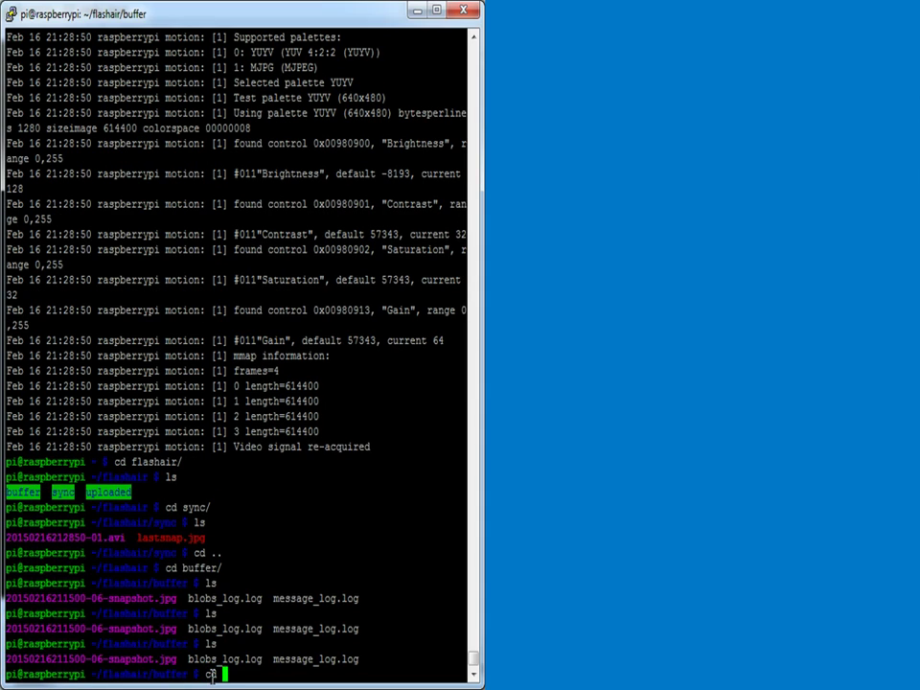
text( ..)
key(Return)
text(cd)
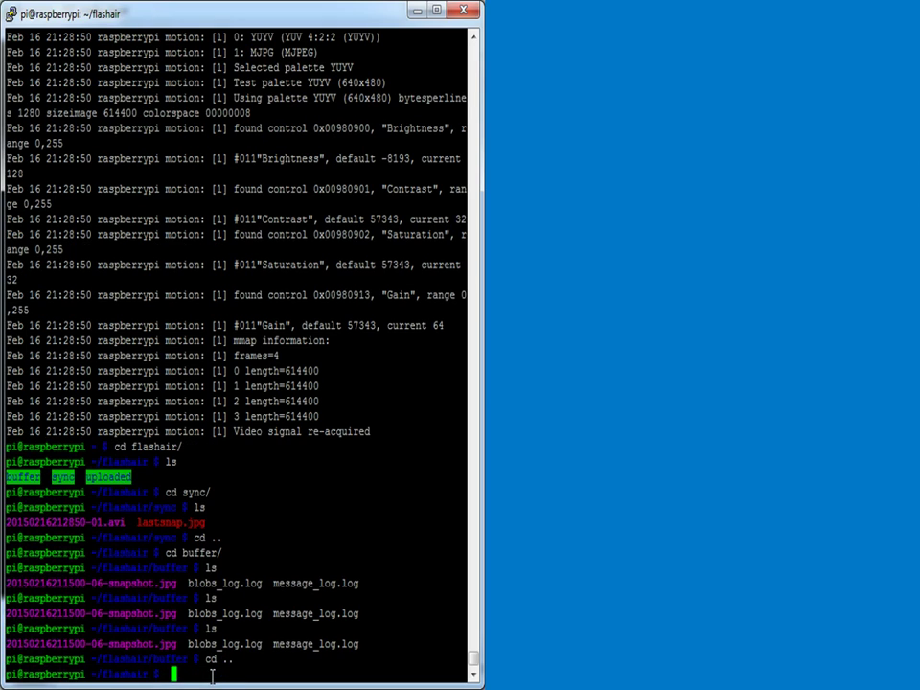
text(/s)
key(BackSpace)
key(BackSpace)
text(sy)
key(Tab)
key(Return)
text(ls)
key(Return)
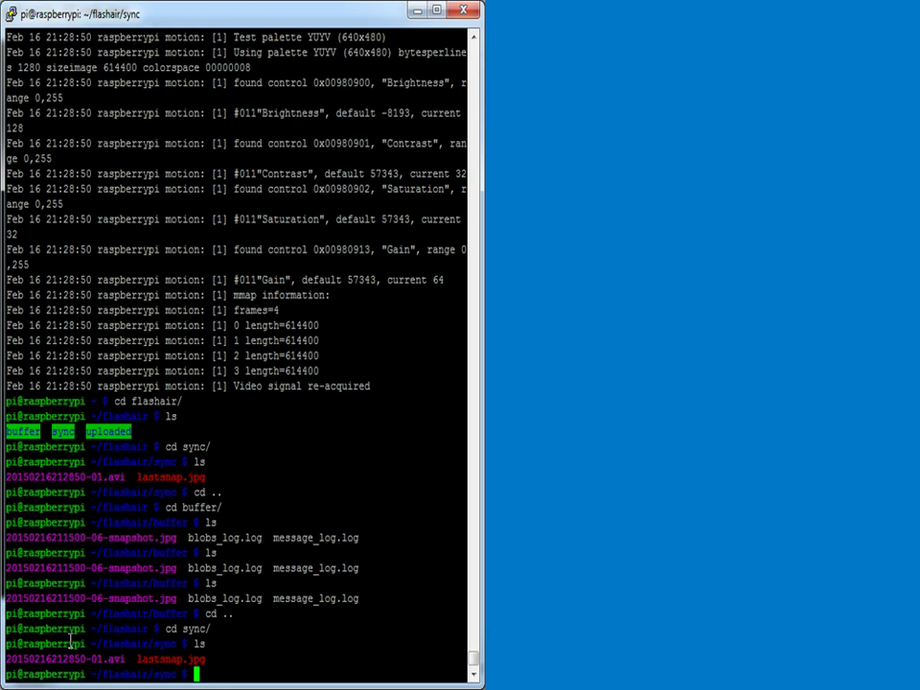
List the sync folder again and highlight the .avi entry from the previous listing for comparison
text(ls)
key(Return)
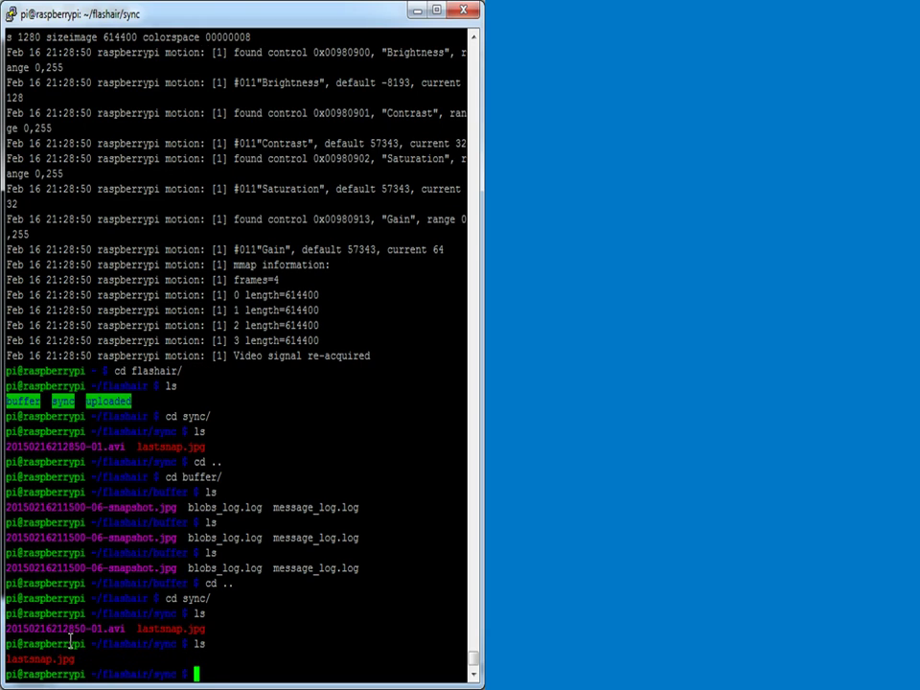
drag(130, 629, 31, 657)
click(164, 667)
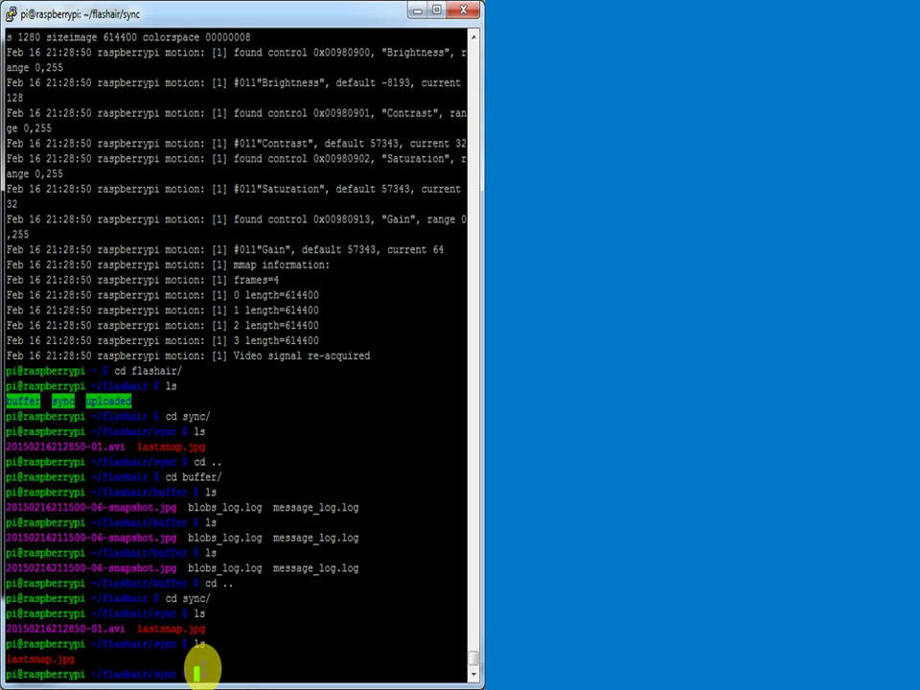
text(cd ..)
key(Return)
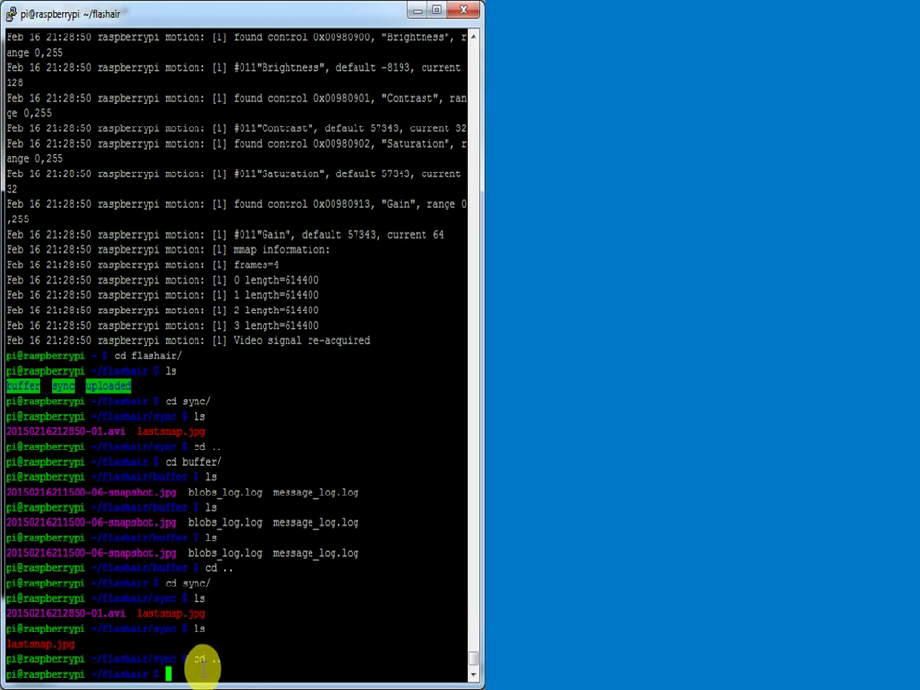
text(cd bu)
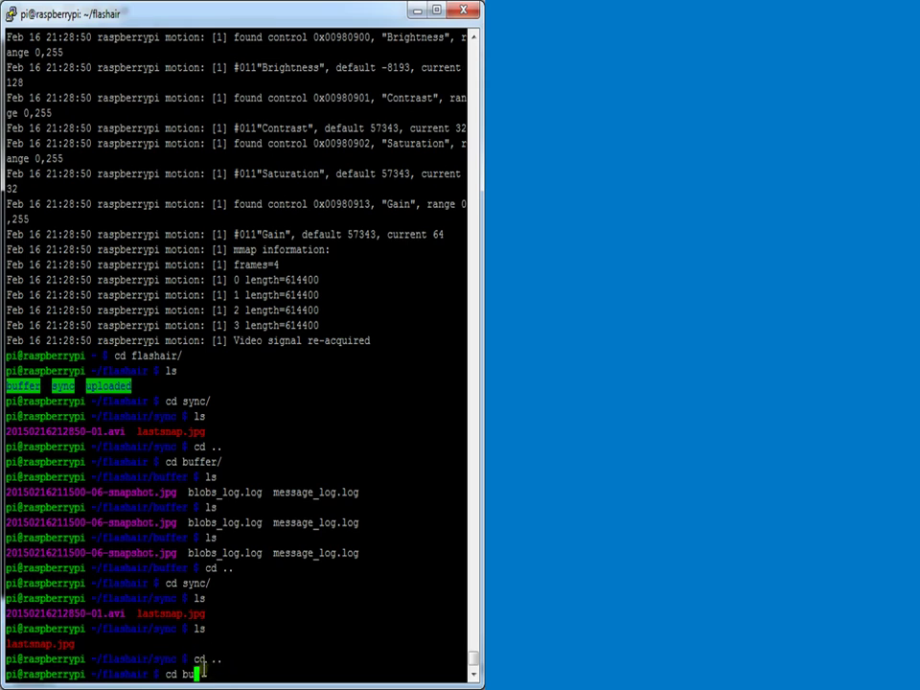
key(Tab)
key(Return)
text(ls)
key(Return)
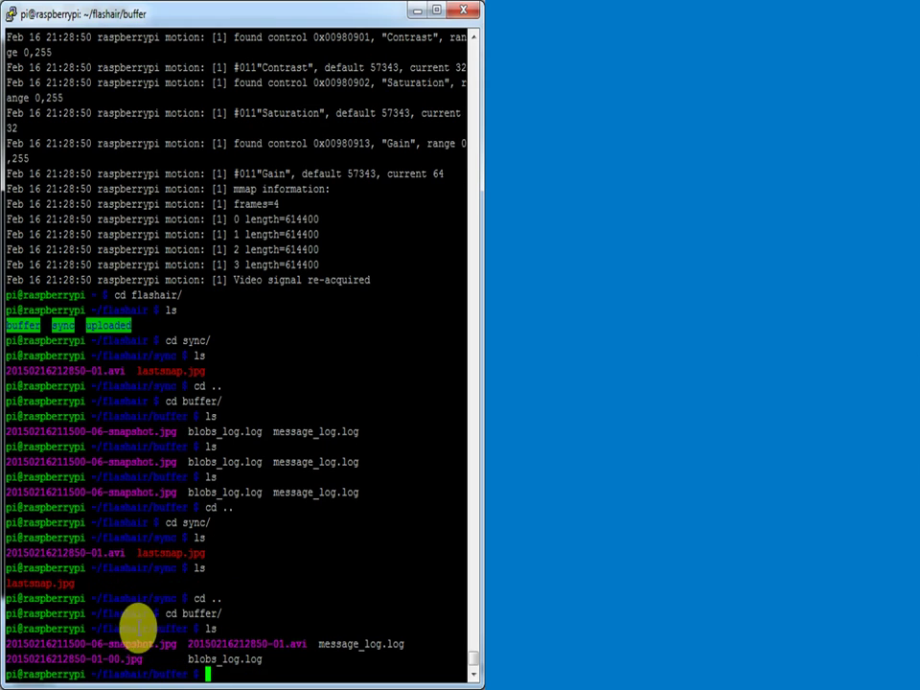
drag(191, 643, 299, 643)
click(300, 643)
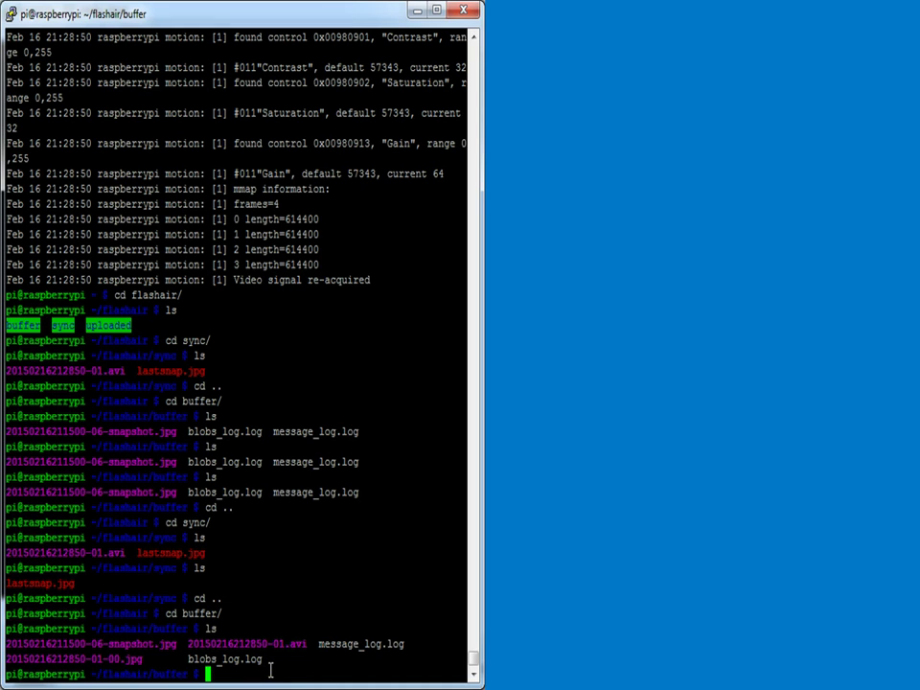
Display the mounted file systems and highlight the /dev/sda1 entry
text(mount)
key(Return)
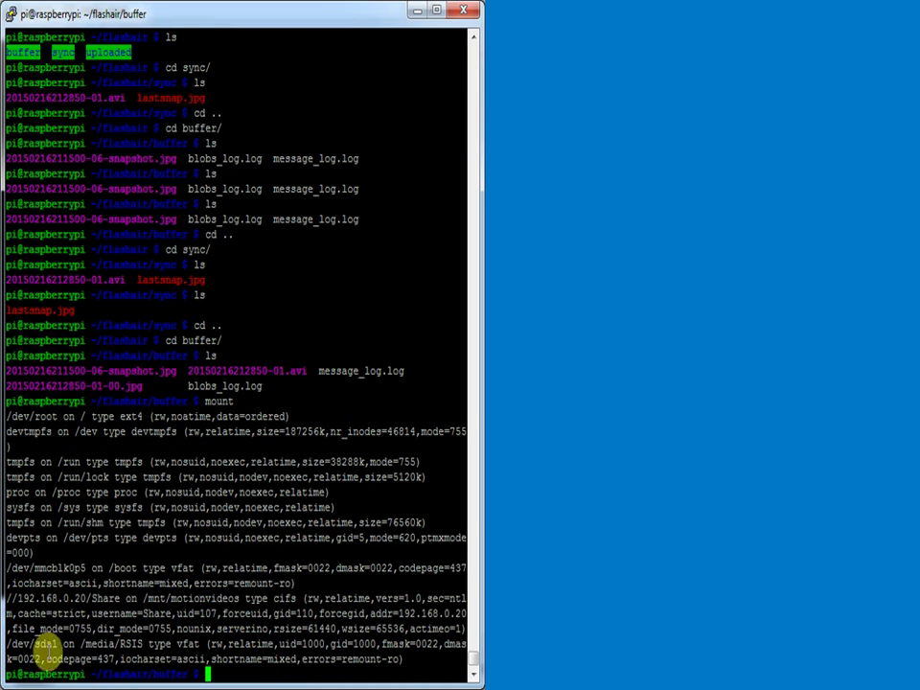
drag(59, 644, 13, 644)
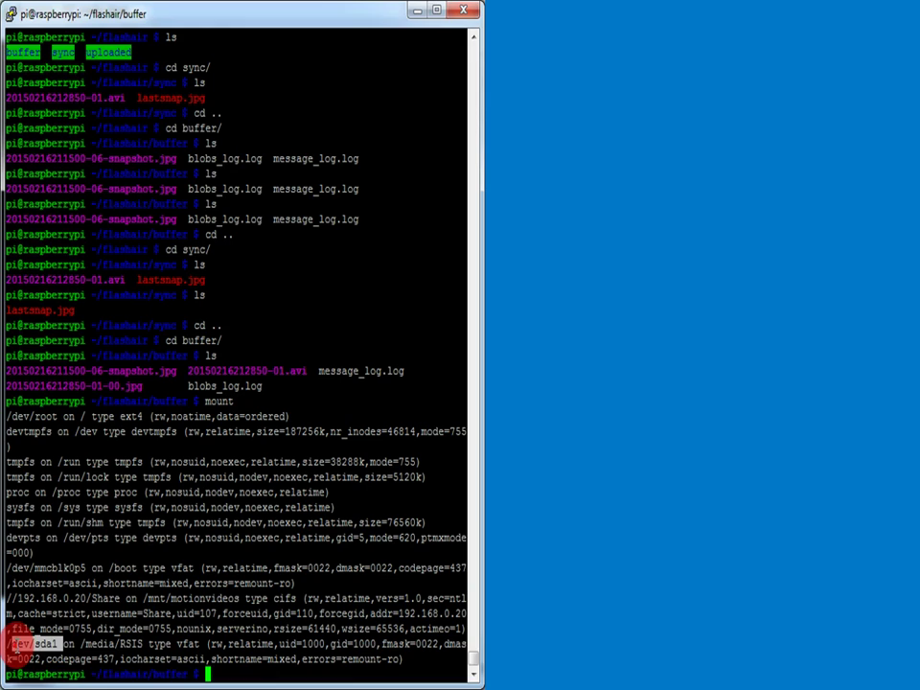
click(209, 674)
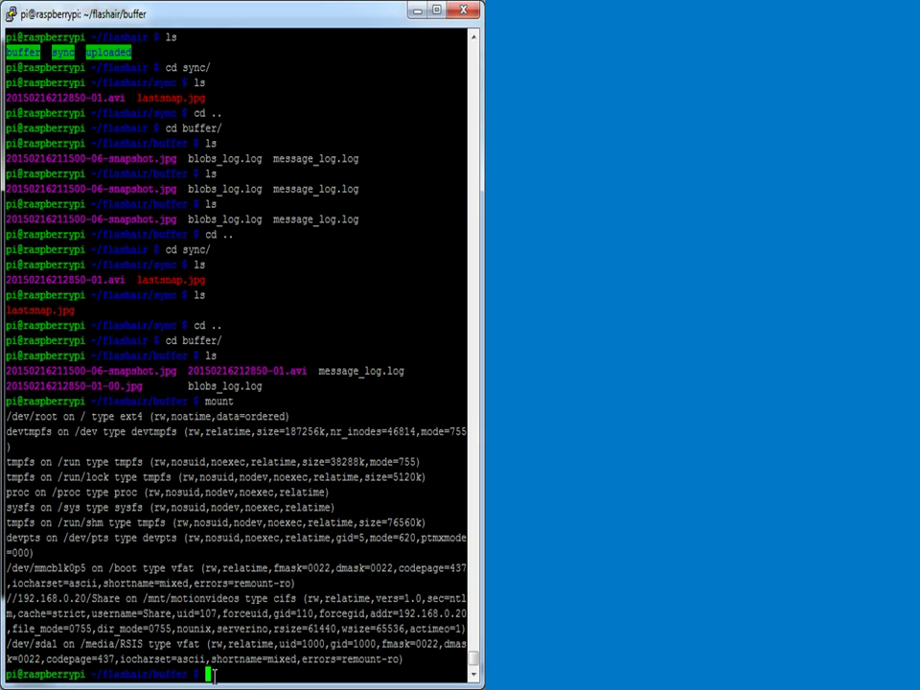
List the buffer folder once more and recheck the mounted file systems twice
text(ls)
key(Return)
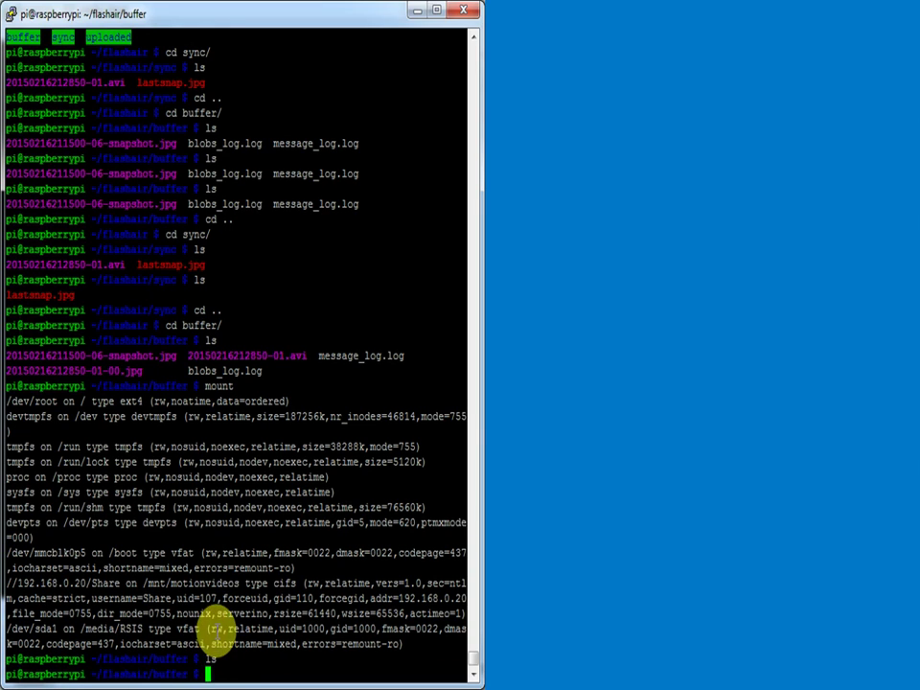
text(mount)
key(Return)
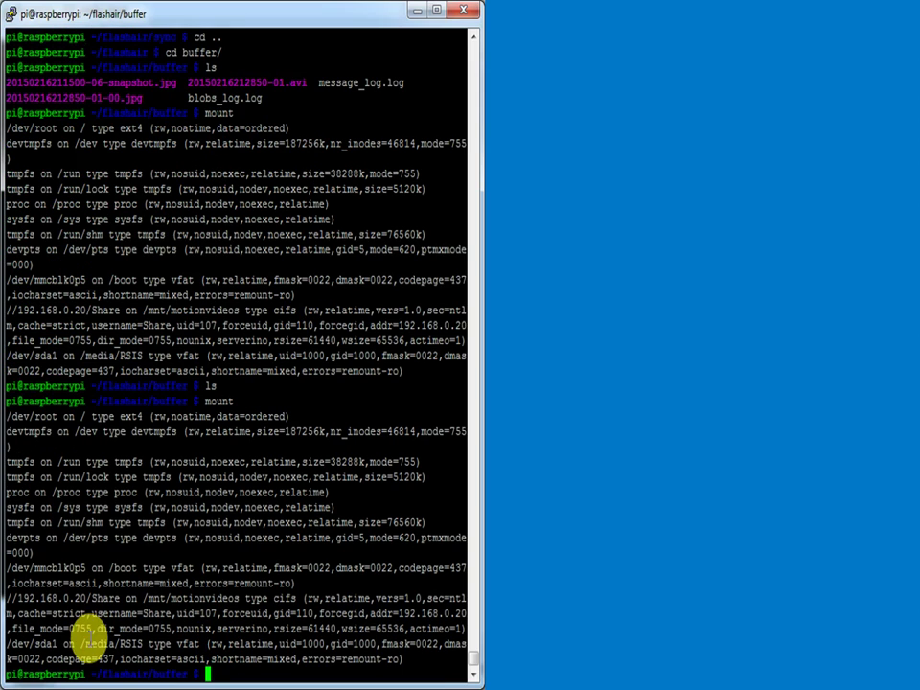
text(mount)
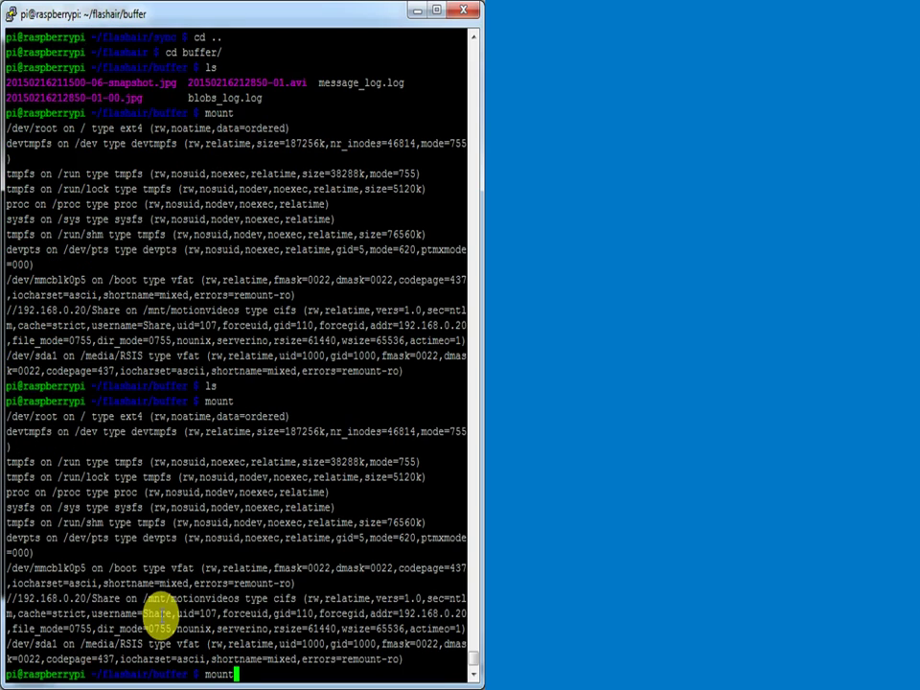
key(Return)
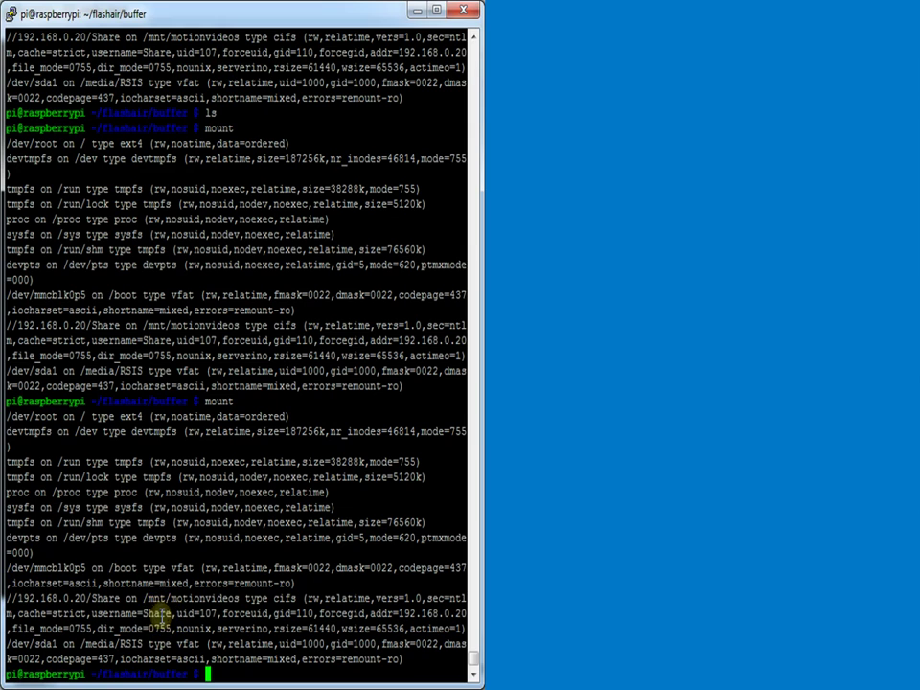
Display the mounted file systems again and highlight the //192.168.0.20/Share entry
key(Up)
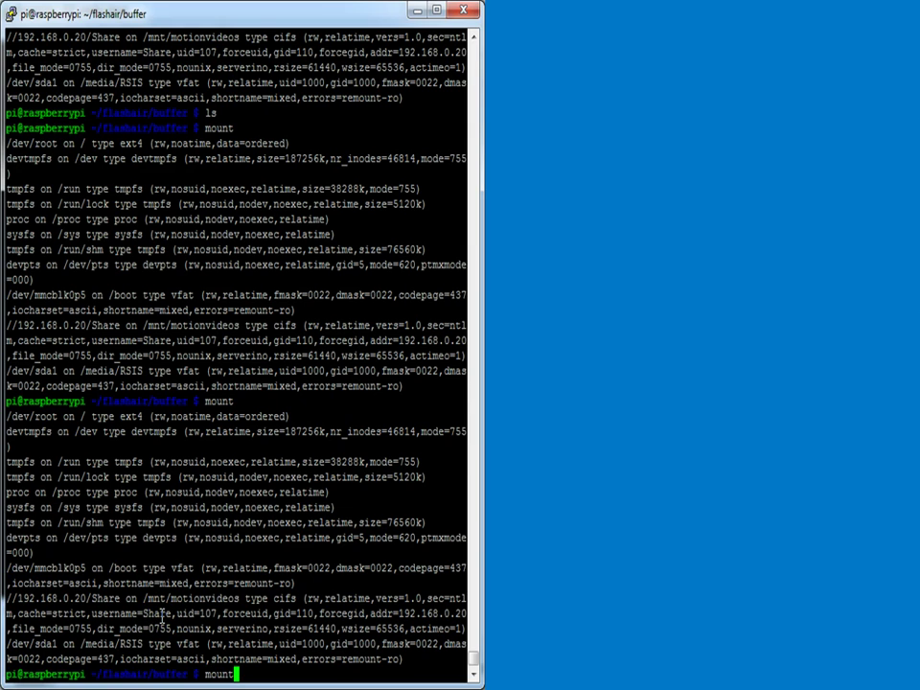
key(Return)
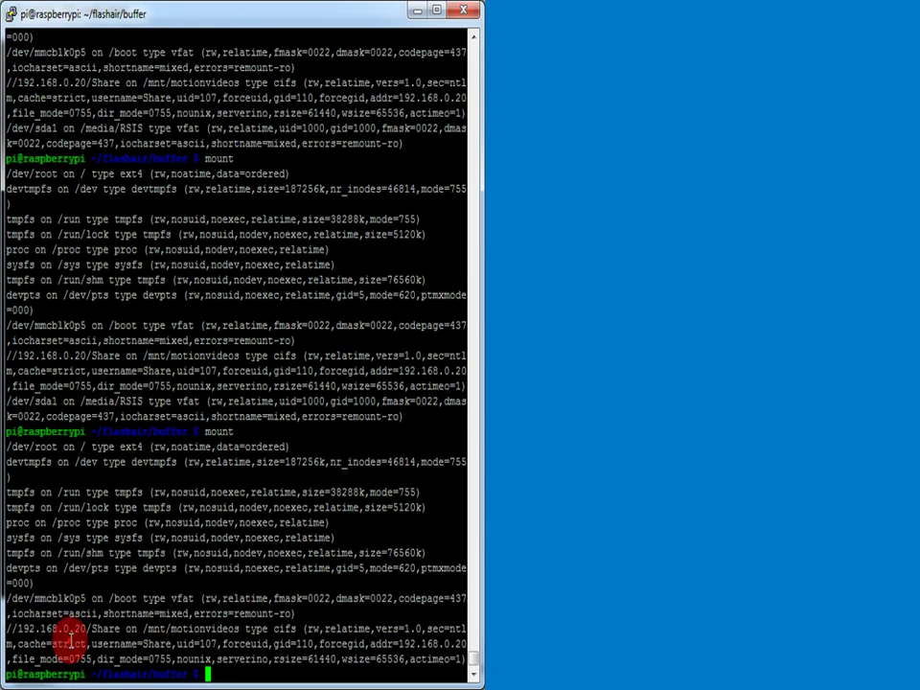
double_click(69, 628)
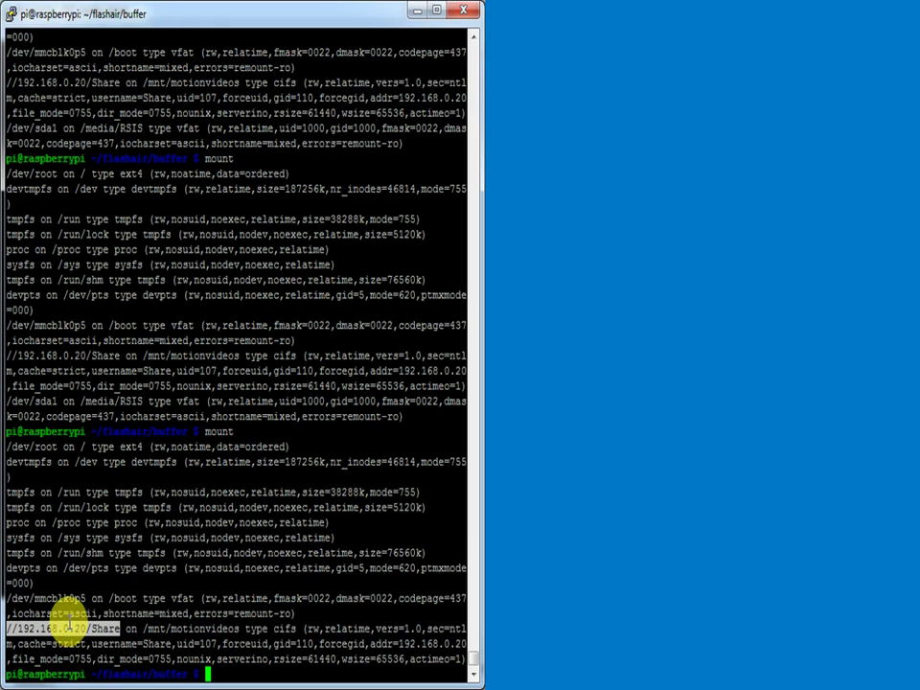
click(82, 621)
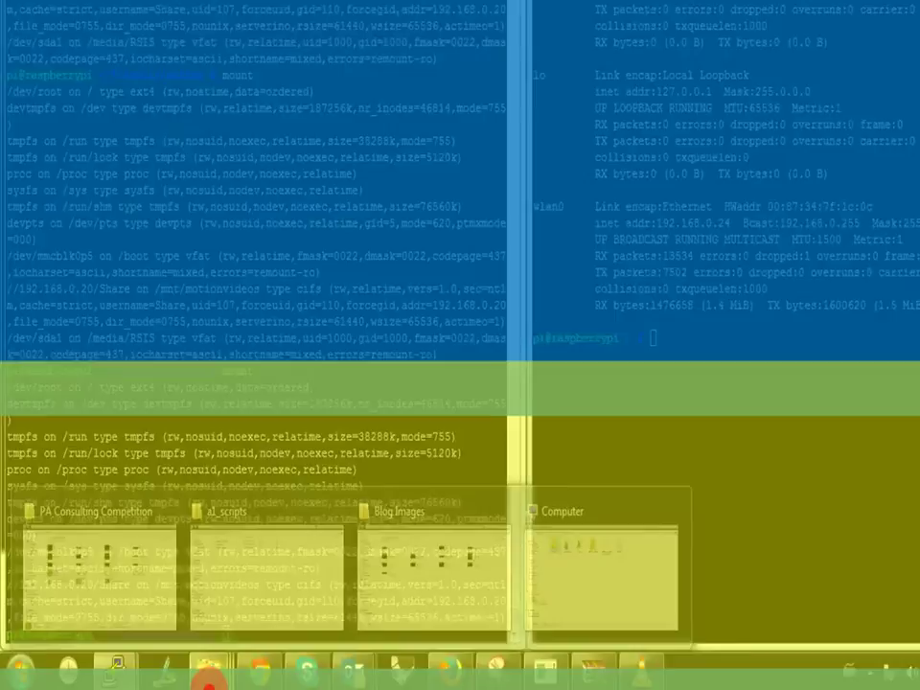
click(505, 523)
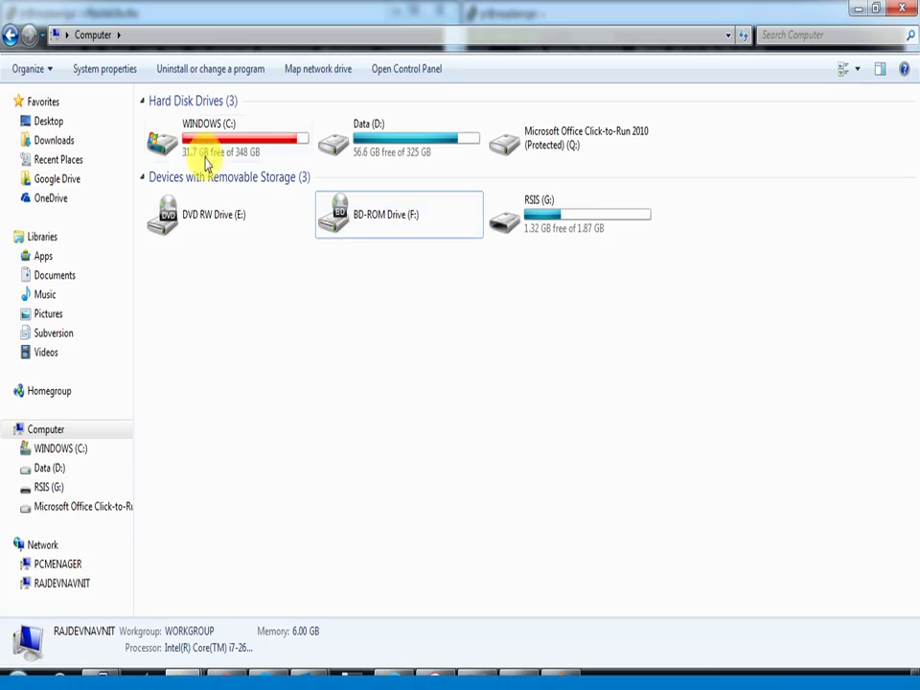
double_click(551, 215)
click(180, 140)
double_click(180, 140)
drag(273, 363, 263, 6)
click(636, 210)
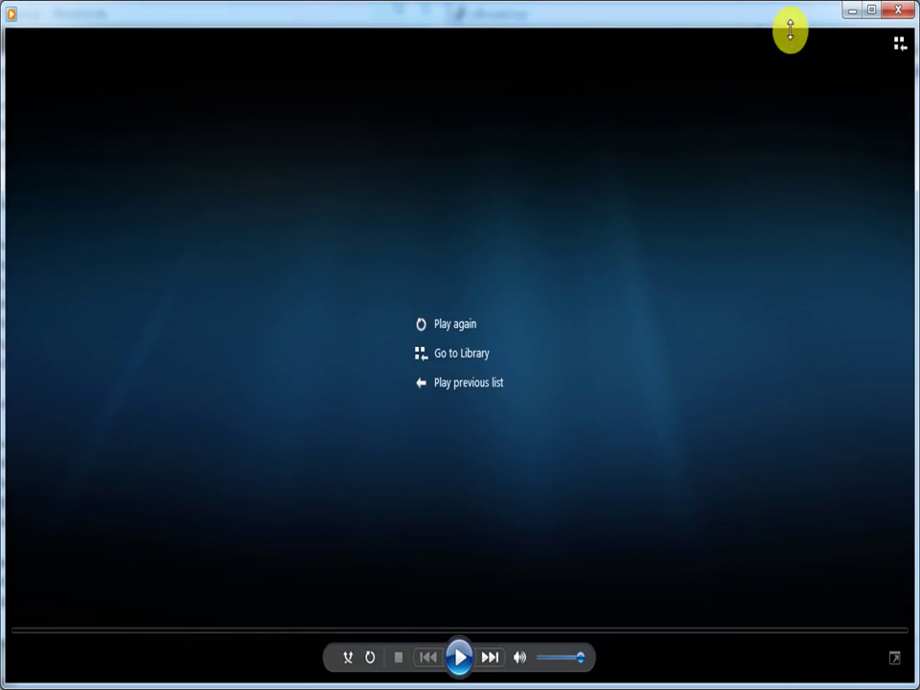
click(902, 11)
Return to the Computer overview and eject the RSIS (G:) removable drive
key(BackSpace)
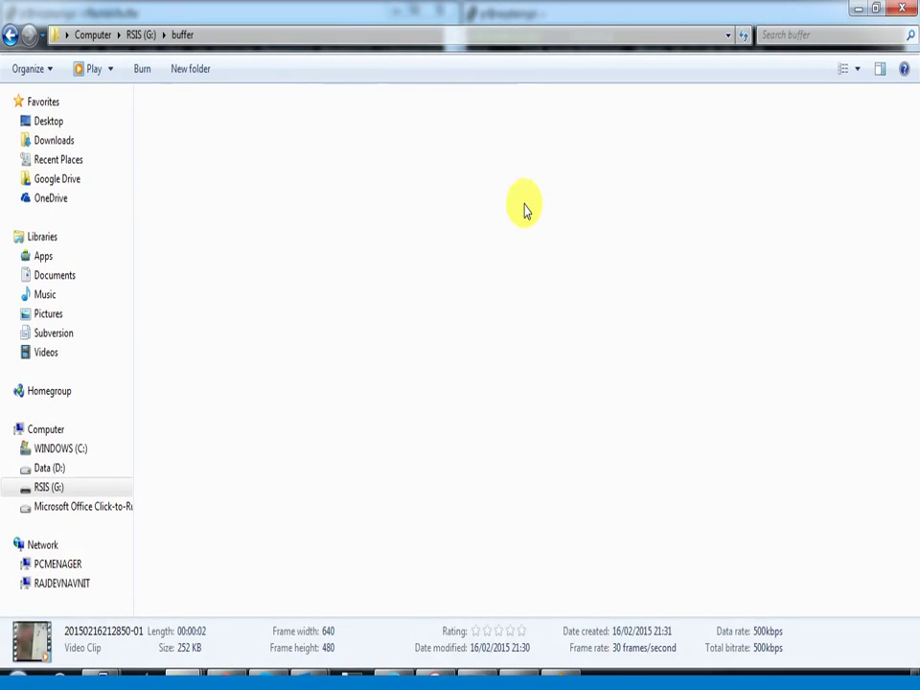
key(BackSpace)
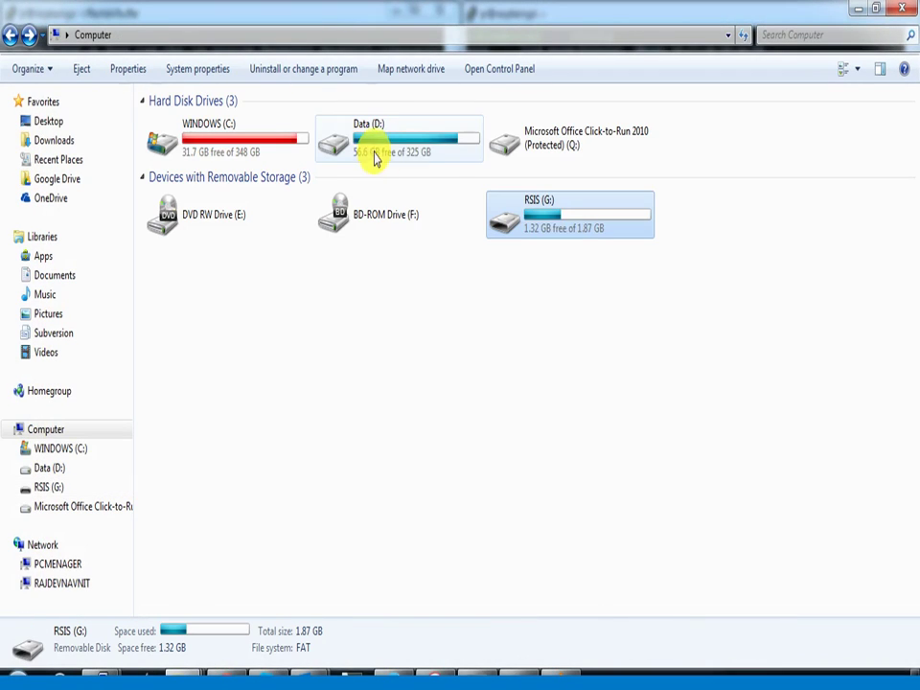
right_click(565, 228)
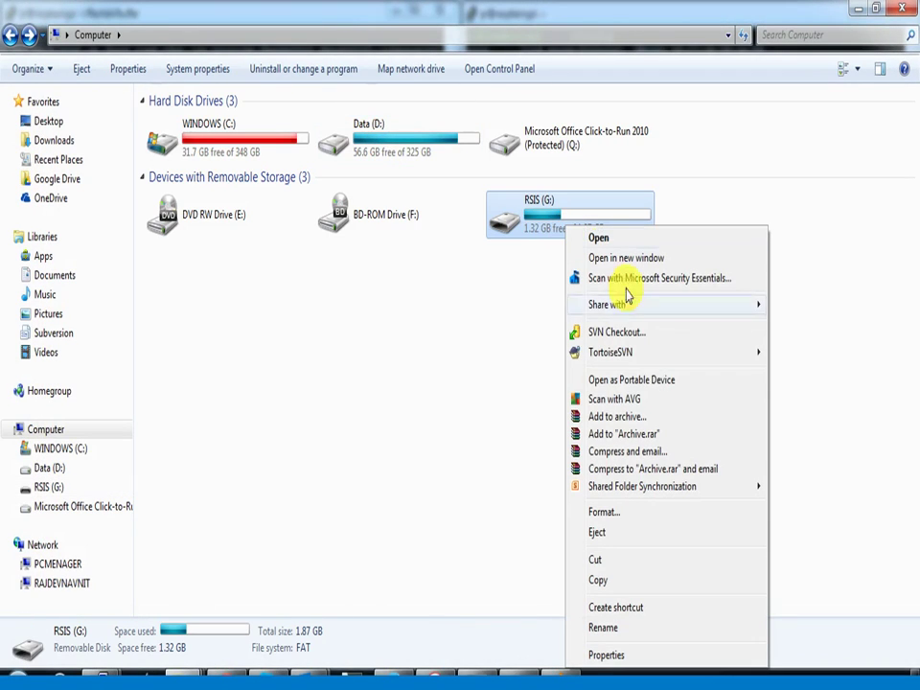
click(626, 533)
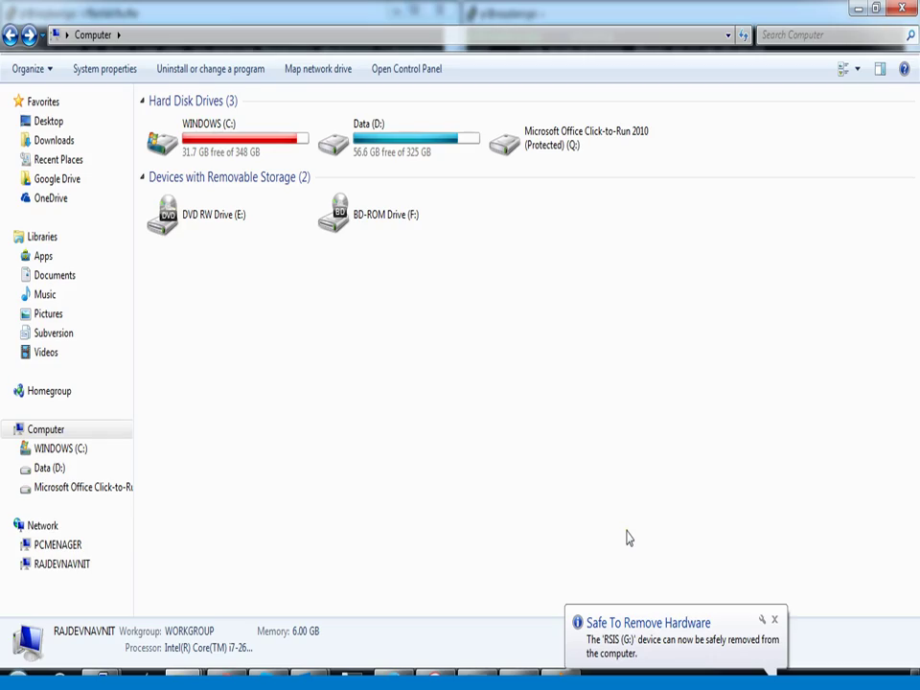
Switch to the second Raspberry Pi terminal, display its mounted file systems and highlight the /dev/sda1 entry
mouse_move(162, 679)
click(226, 594)
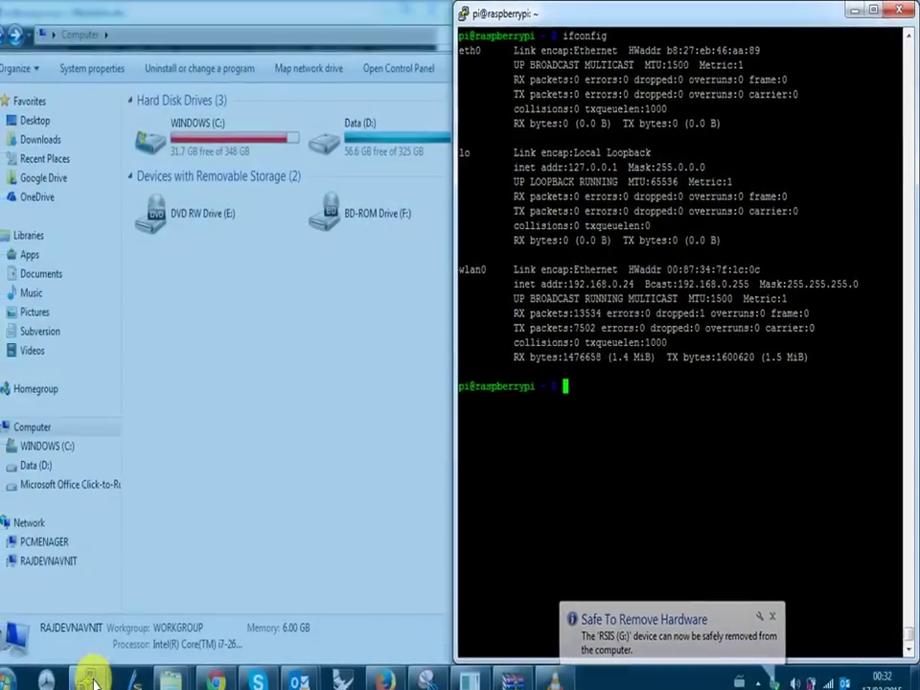
mouse_move(92, 677)
click(72, 555)
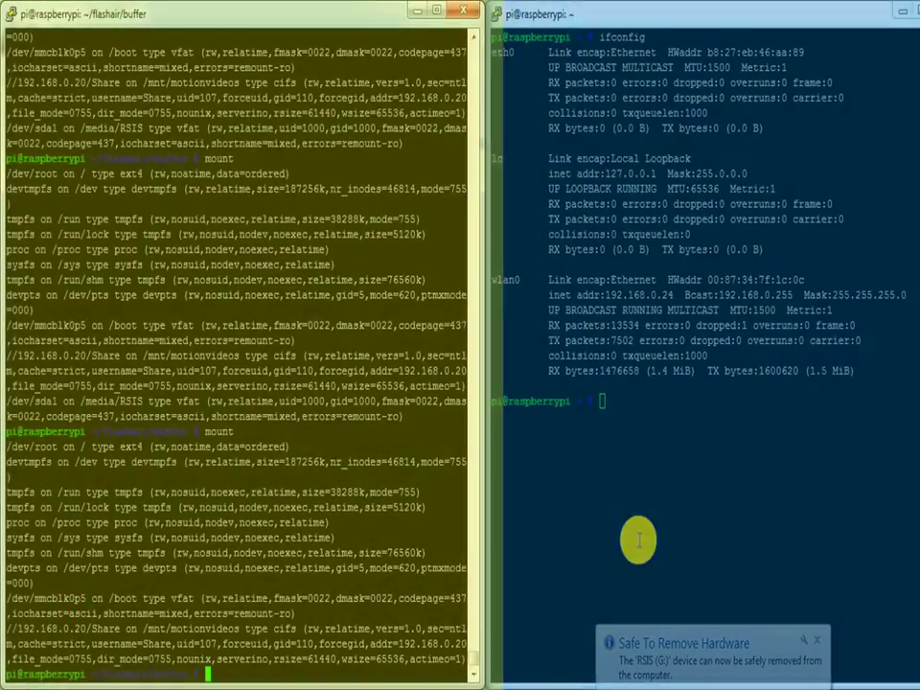
click(635, 456)
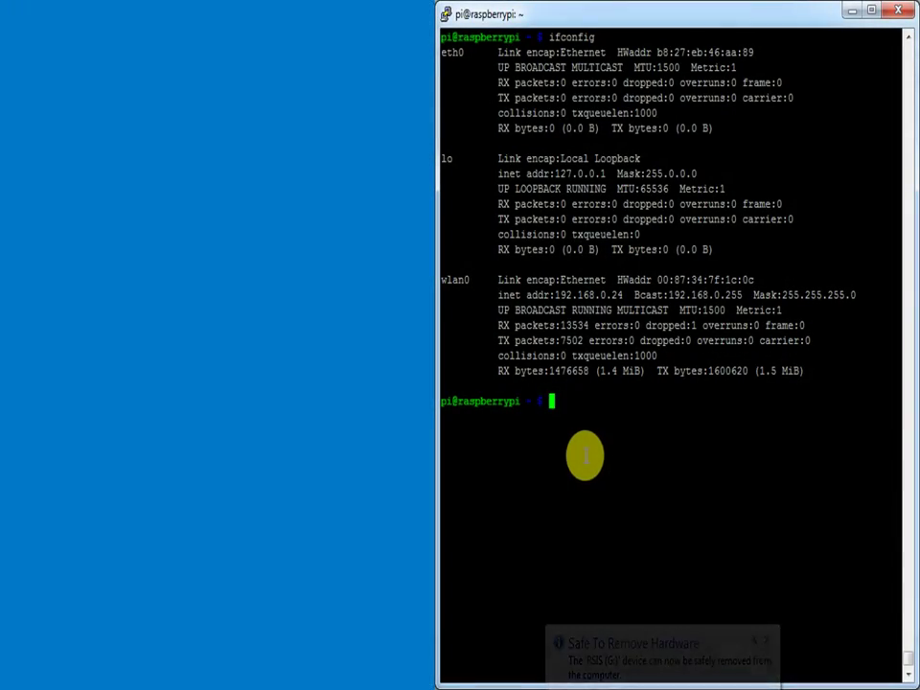
text(mount)
key(Return)
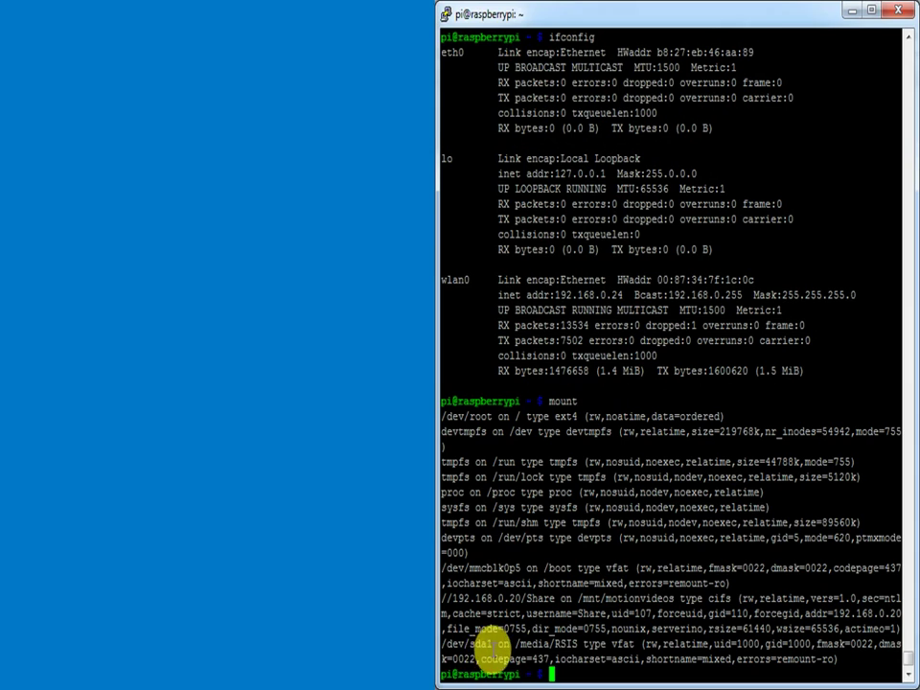
drag(491, 644, 442, 645)
click(553, 673)
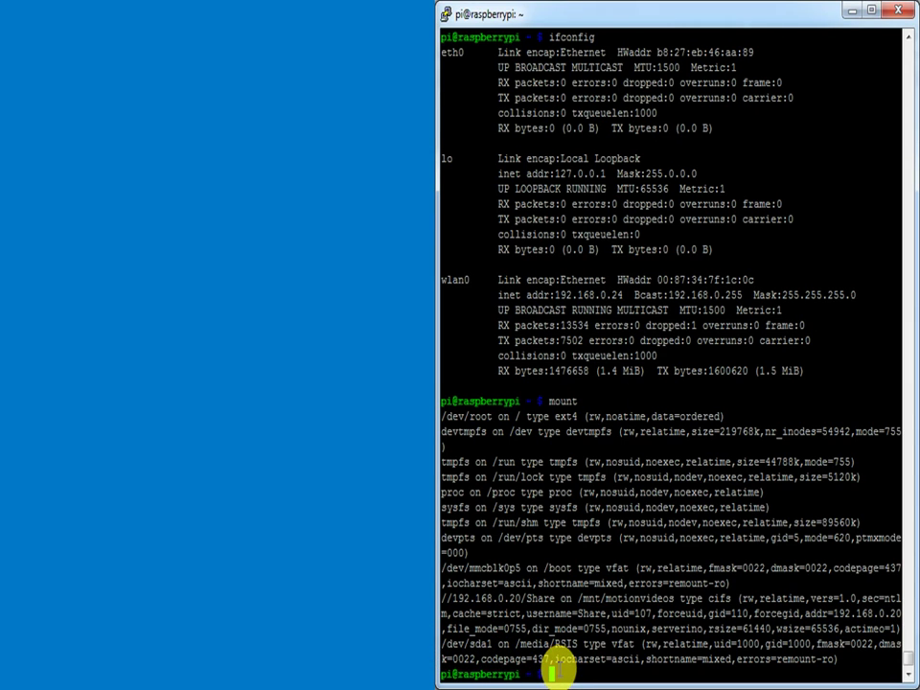
Change to the flashair/a1/1/buffer folder in the second terminal and list its files
text(cd /l)
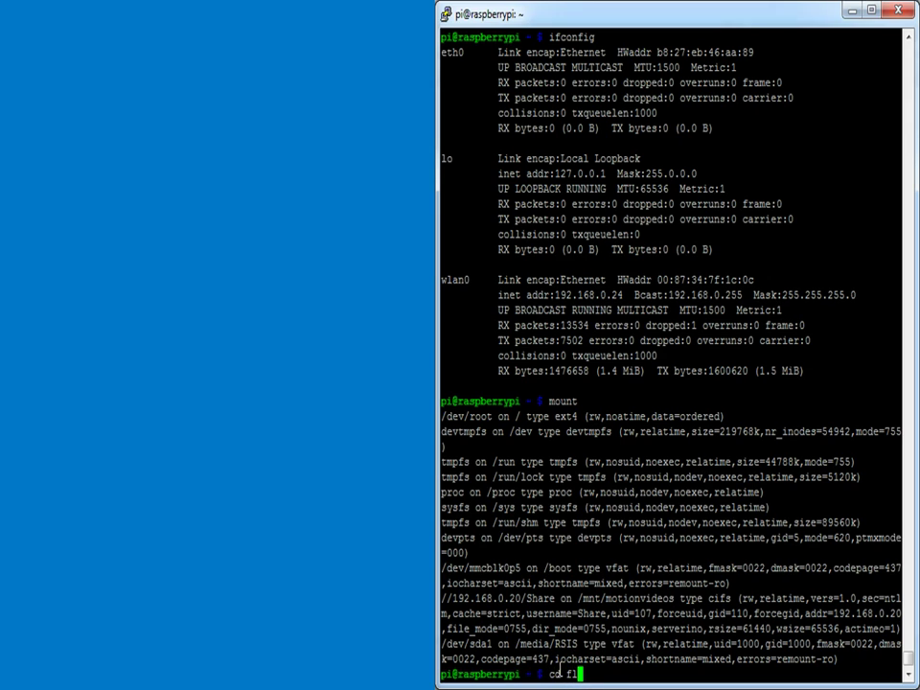
key(Tab)
text(a)
key(Tab)
text(1)
key(Tab)
text(bu)
key(Tab)
key(Return)
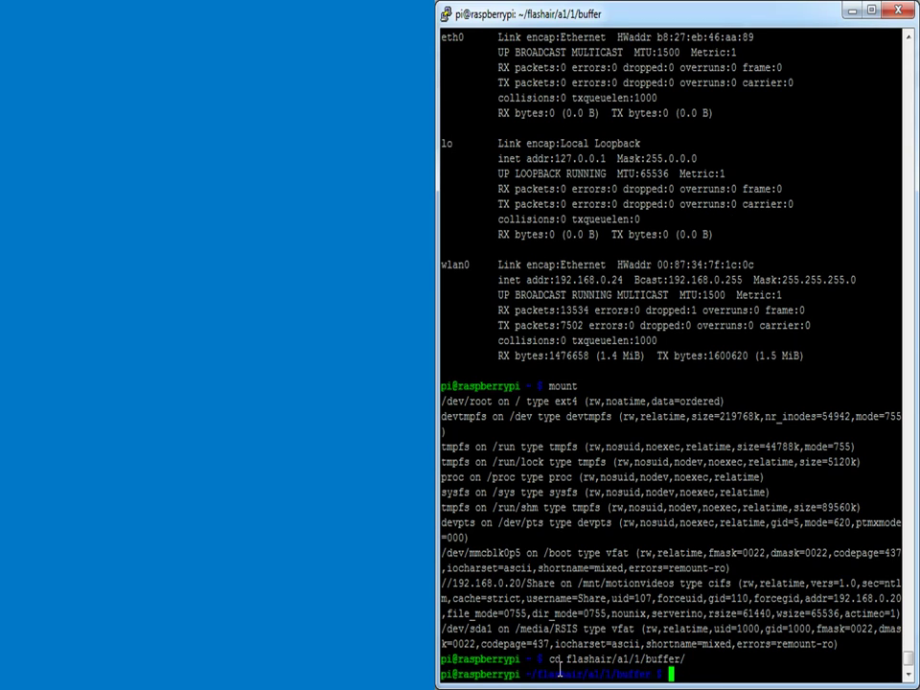
text(ls)
key(Return)
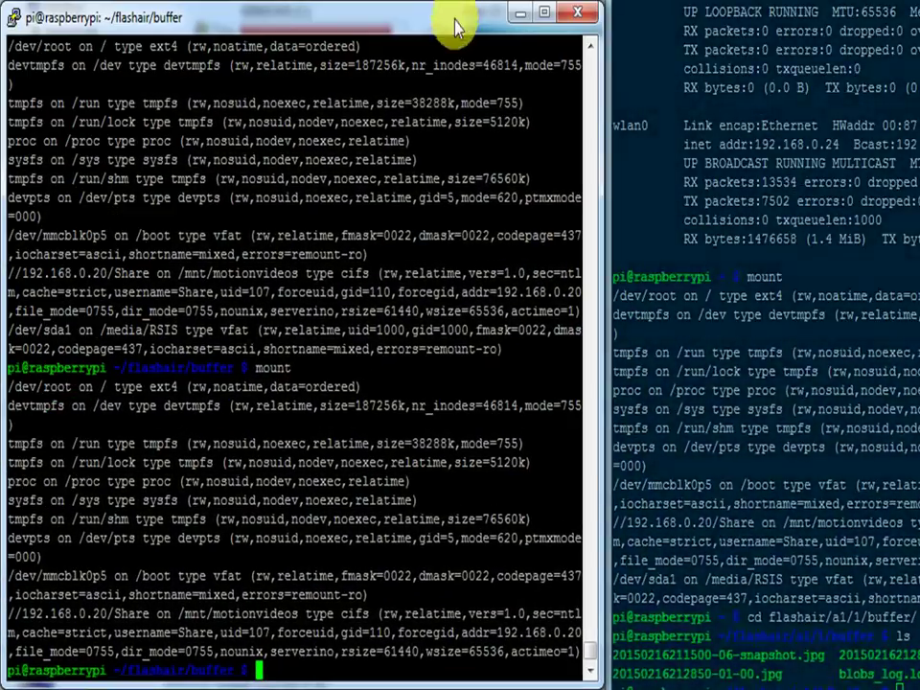
Find the last buffer listing in the first terminal and compare its image and video entries with the second terminal's listing
drag(456, 20, 96, 27)
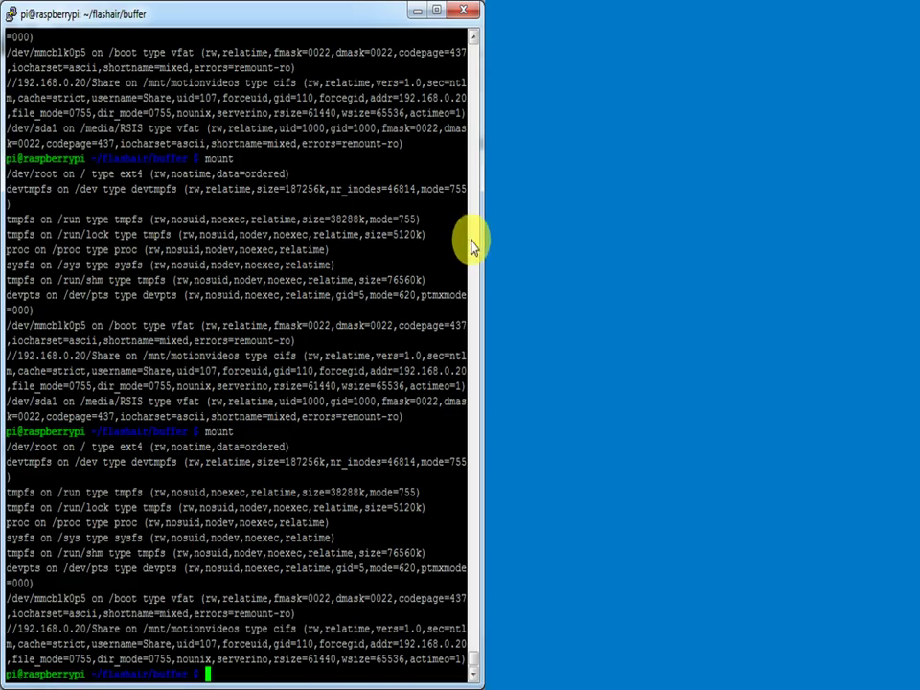
scroll(471, 246, up, 14)
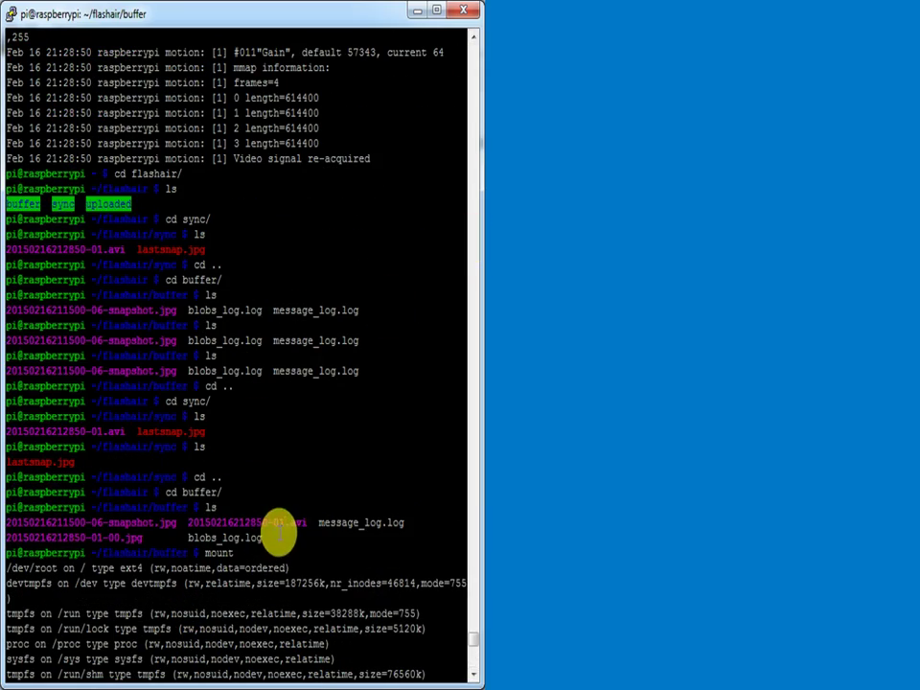
drag(141, 537, 38, 523)
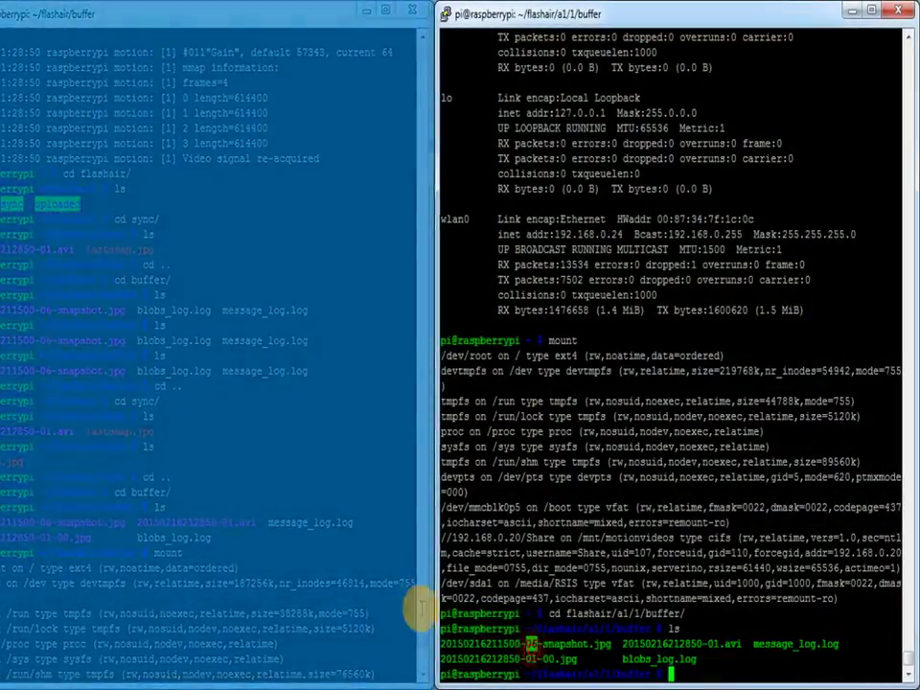
click(421, 614)
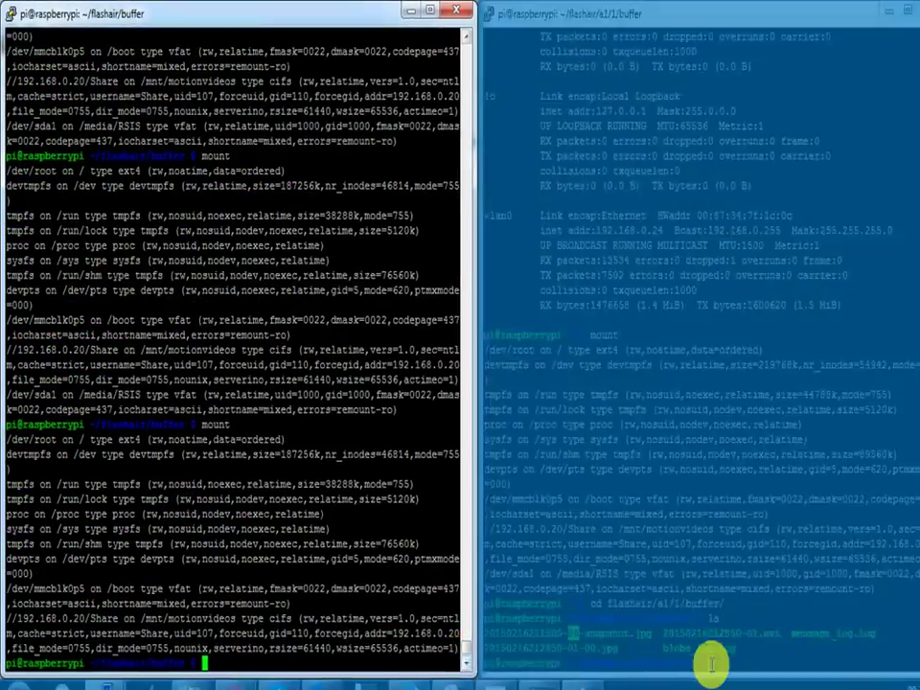
Return to the second terminal and display the mounted file systems again
click(710, 661)
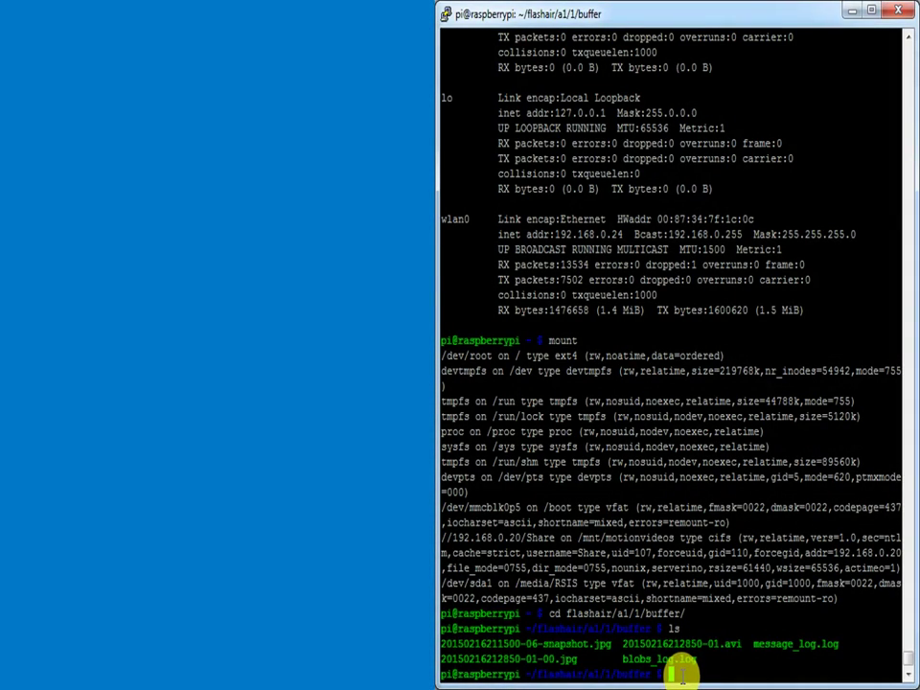
text(mount)
key(Return)
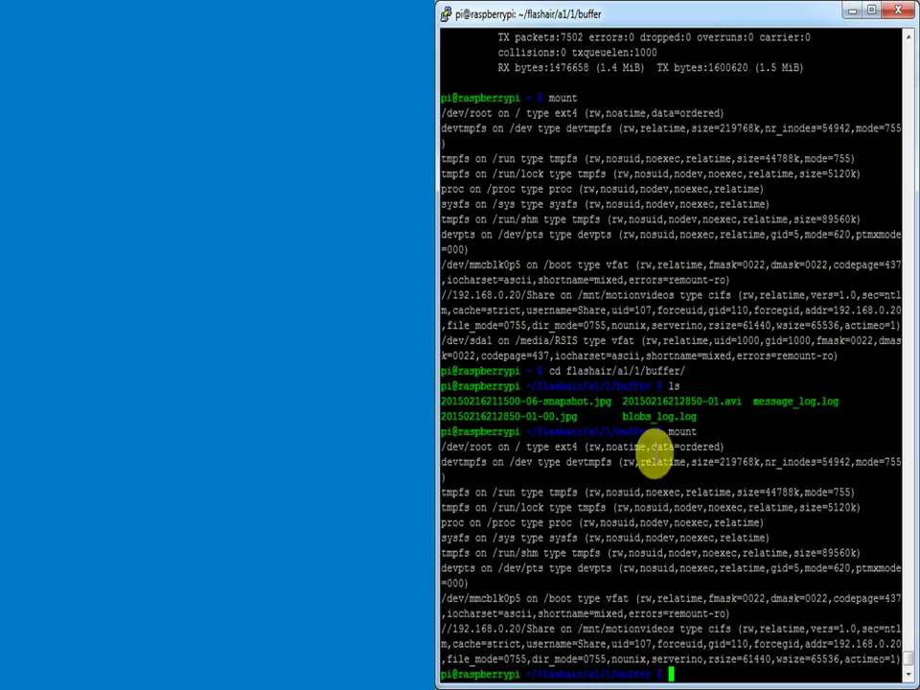
List the a1/1/buffer folder three times to check which files remain
click(708, 672)
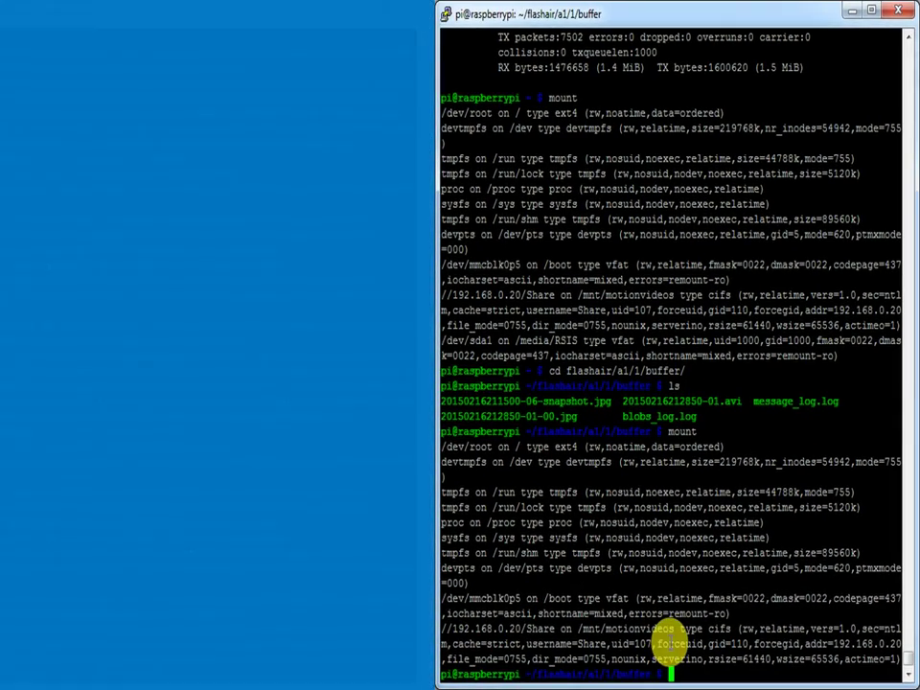
text(ls)
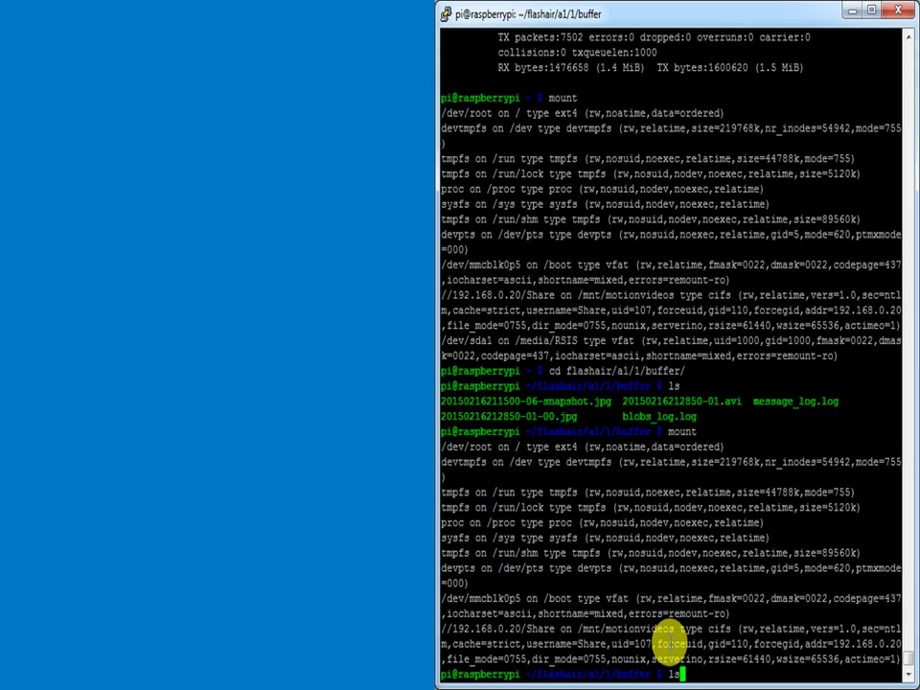
key(Return)
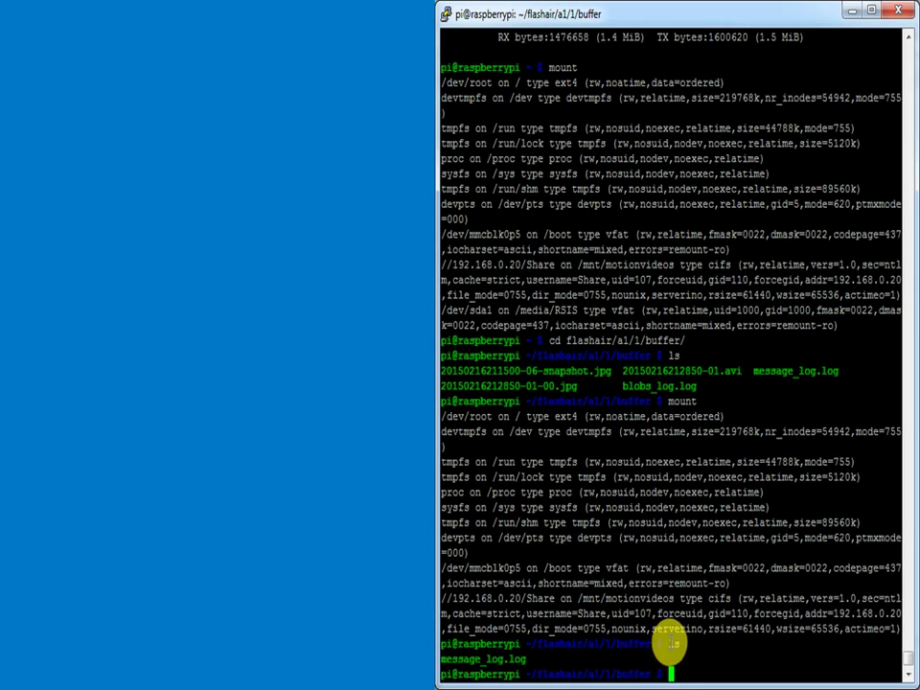
text(ls)
key(Return)
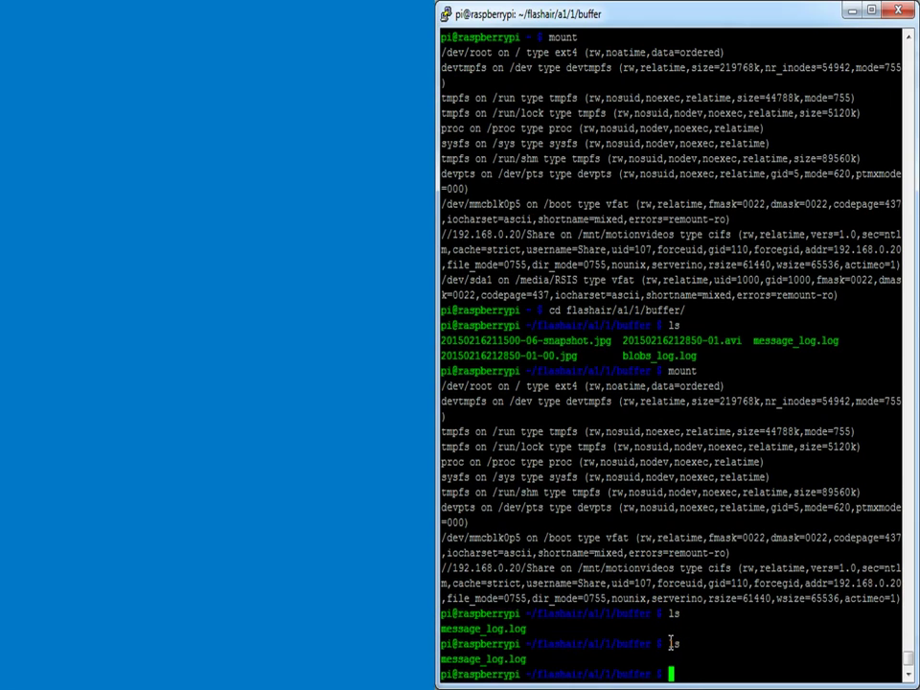
text(ls)
key(Return)
Highlight the .avi and .jpg entries in the earlier buffer listing and list the folder once more
click(677, 293)
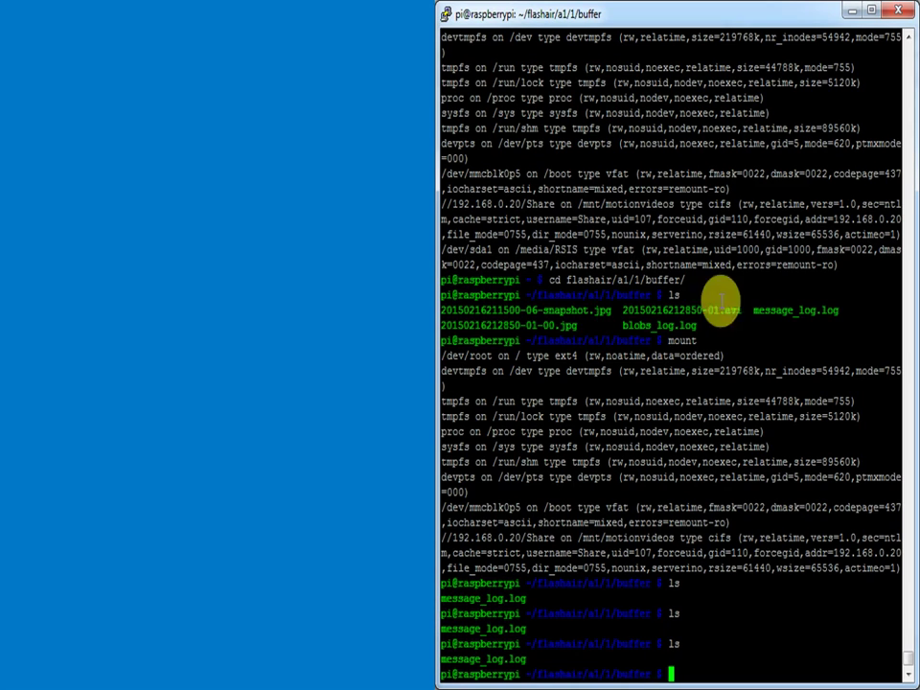
drag(744, 310, 562, 329)
click(694, 550)
text(ls)
key(Return)
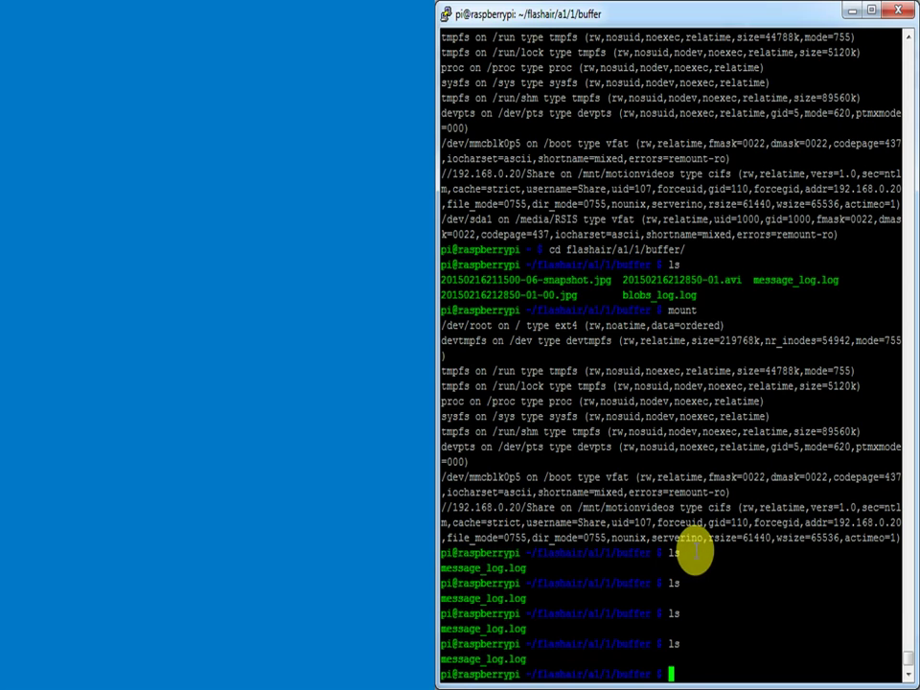
Go up to the a1/1 folder, list it, and enter the uploaded folder to list its files
text(cd ..)
key(Return)
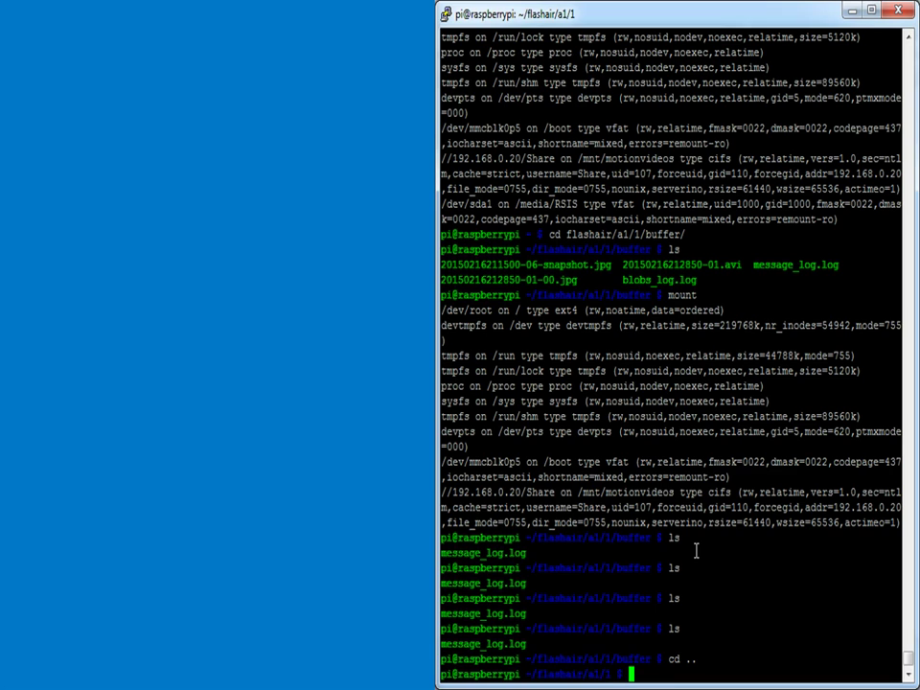
text(ls)
key(Return)
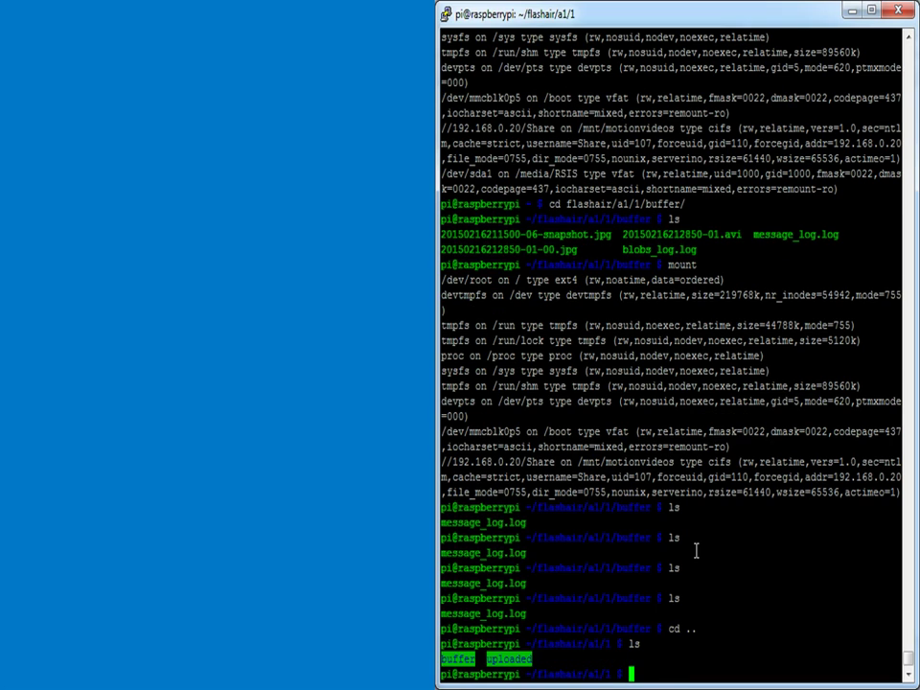
text(cd uploaded/)
key(Return)
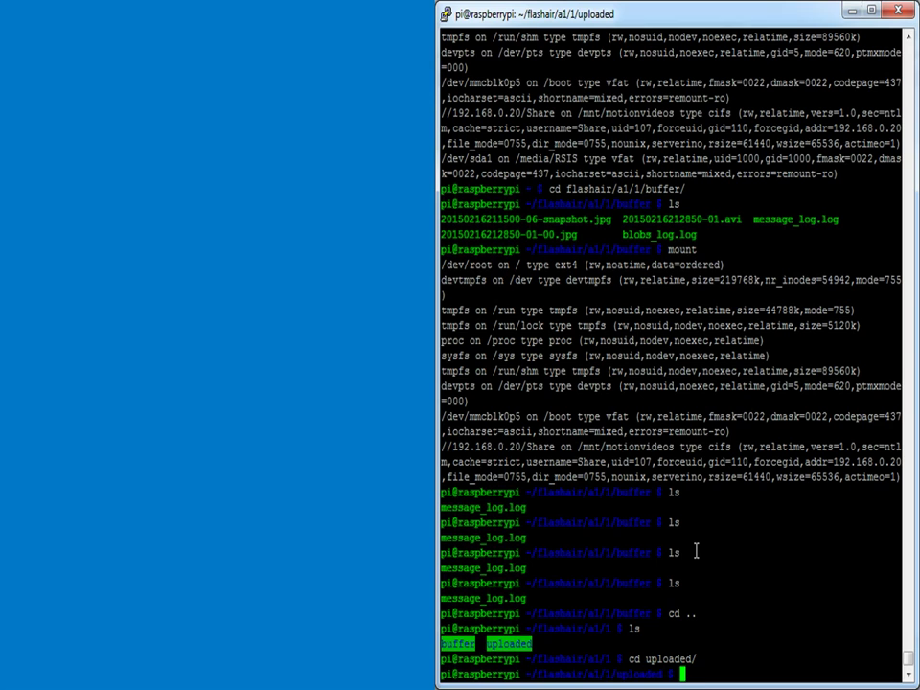
text(ls)
key(Return)
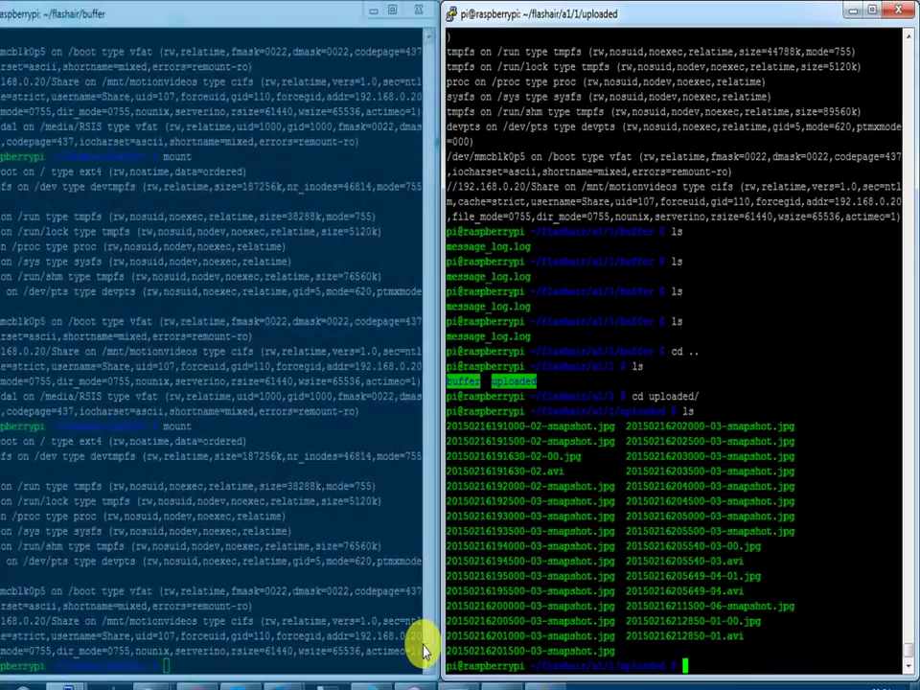
Switch to the browser's Receiving Data page and copy the receiver command "python /home/pi/scripts/table_recv_cont.py motion all"
click(424, 651)
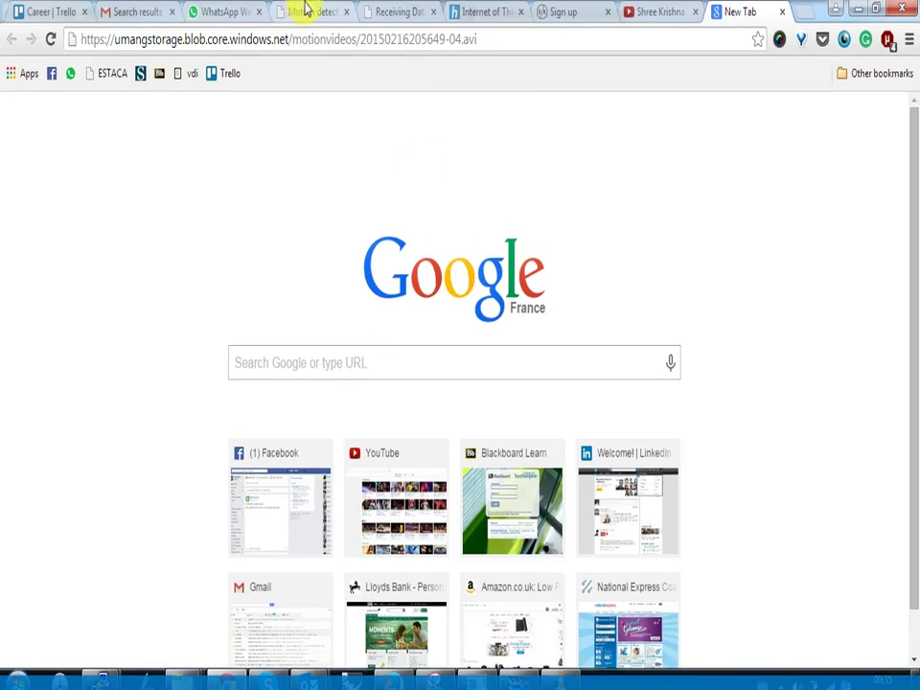
click(306, 10)
click(407, 11)
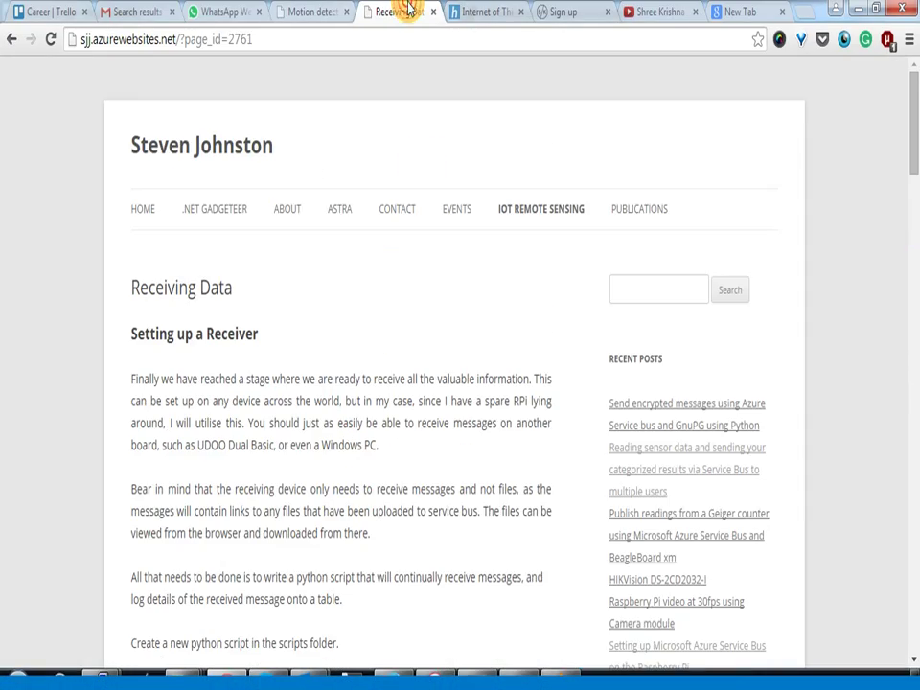
key(Page_Down)
key(Page_Down)
key(Page_Down)
key(Page_Down)
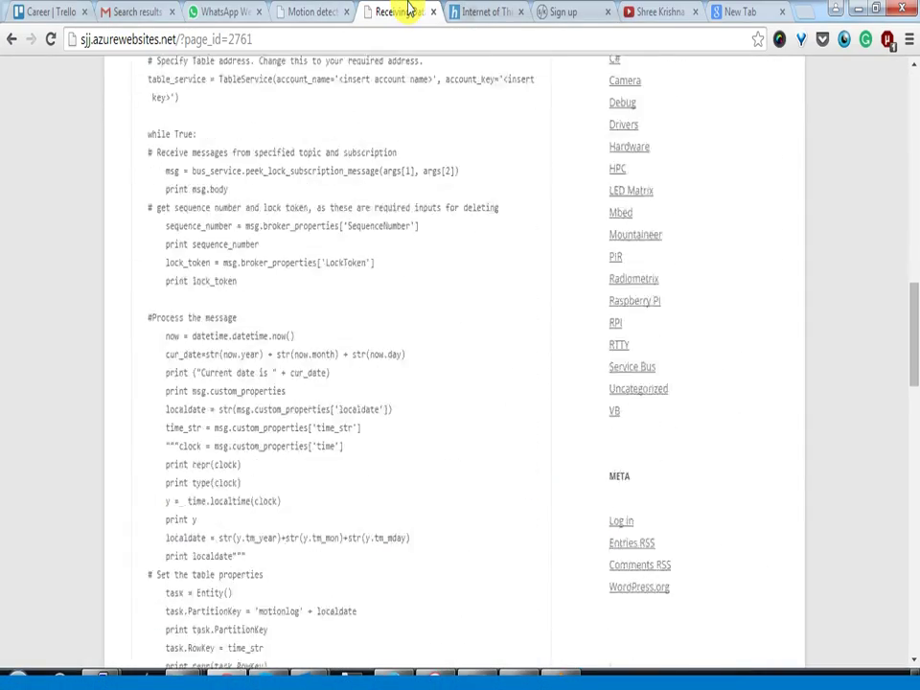
key(Page_Down)
key(Page_Up)
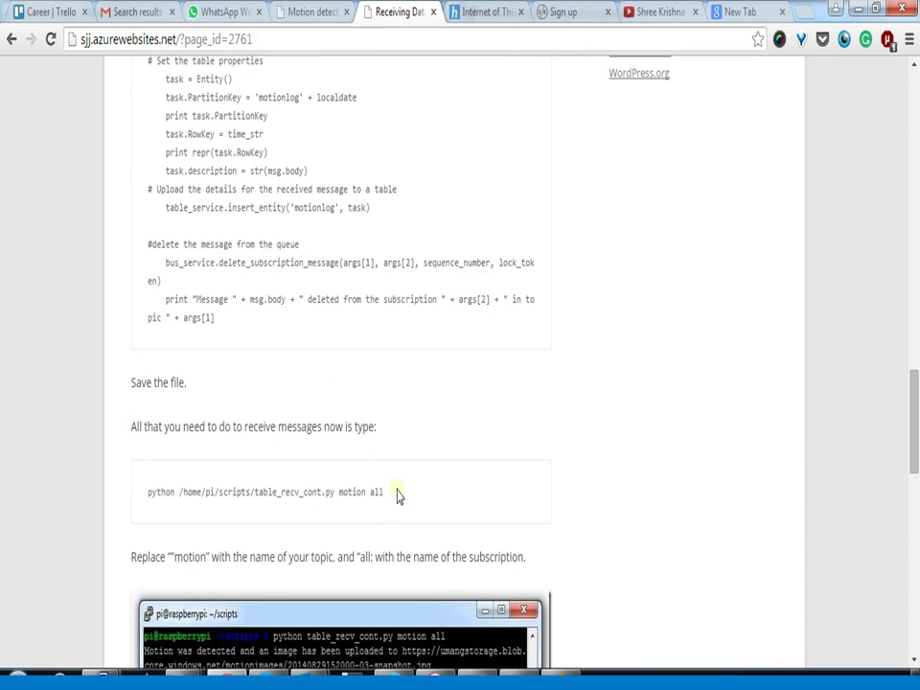
drag(399, 494, 144, 494)
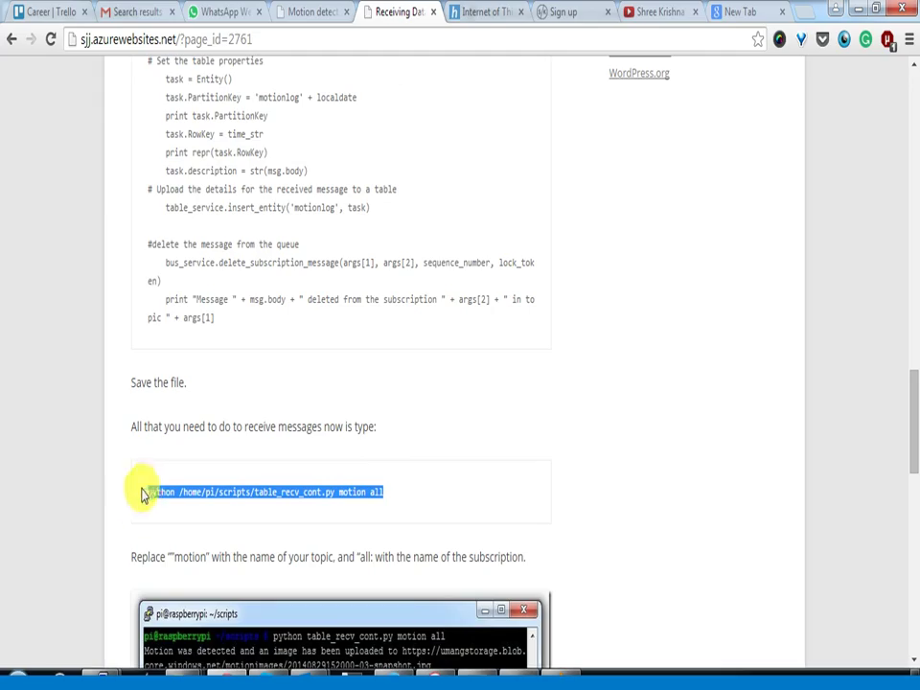
key(ctrl+c)
Switch to the PuTTY terminal in ~/flashair/buffer and run the copied table_recv_cont.py command with topic motion and subscription all
click(230, 678)
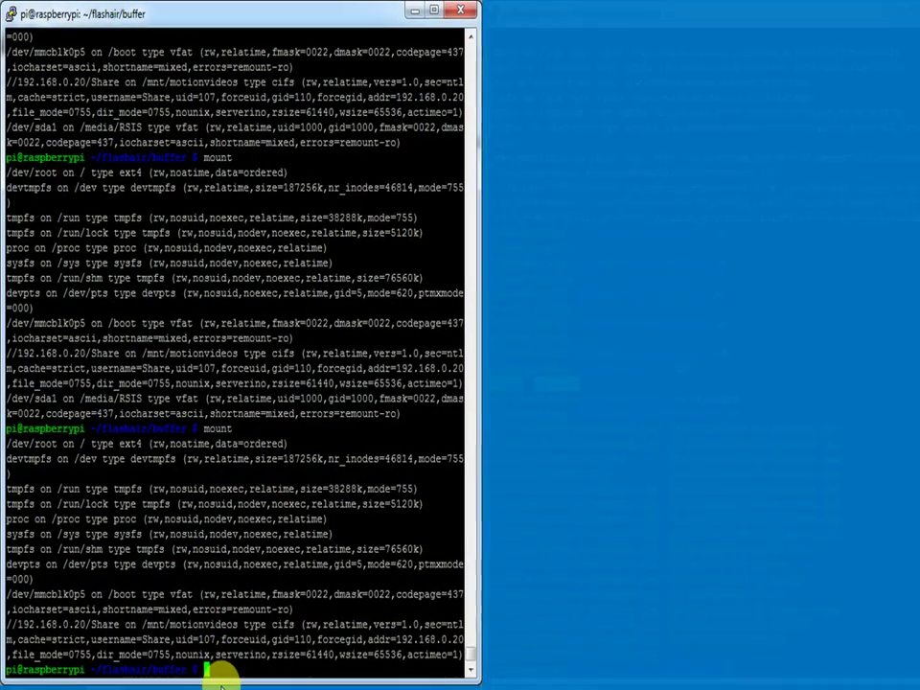
right_click(222, 674)
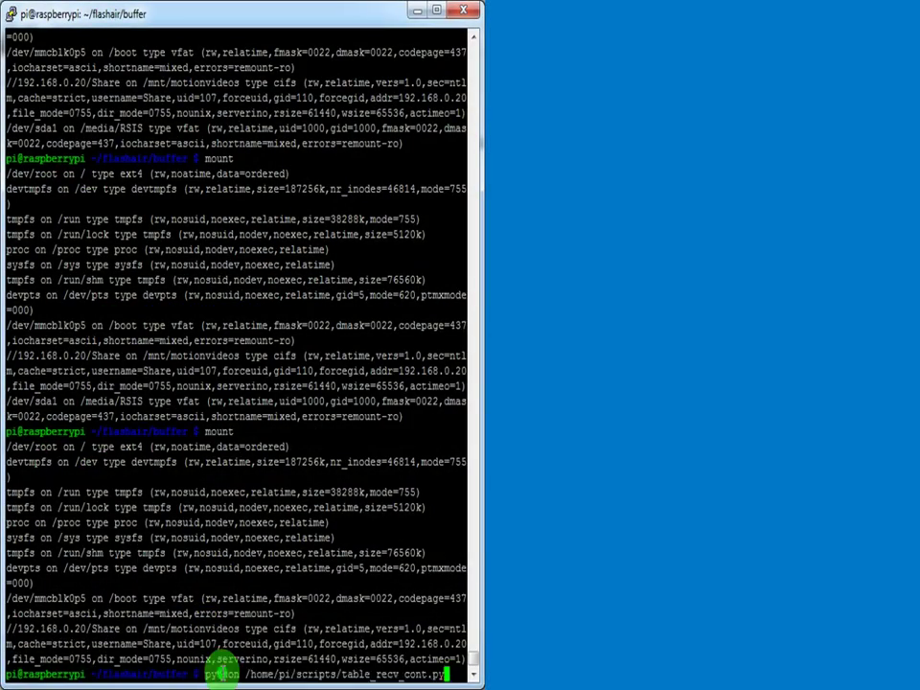
key(Return)
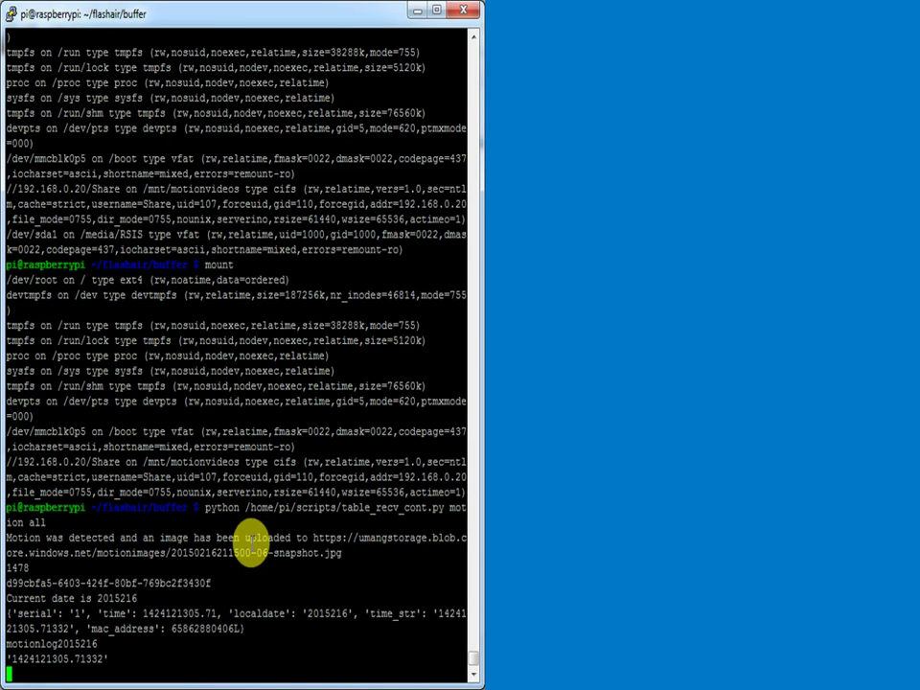
key(alt+Tab)
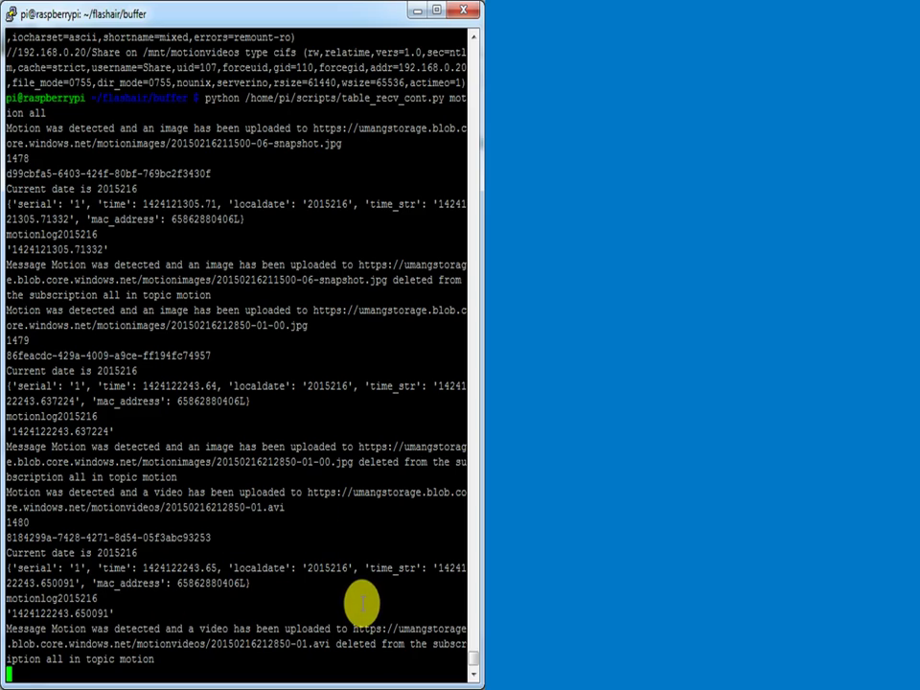
drag(330, 644, 355, 628)
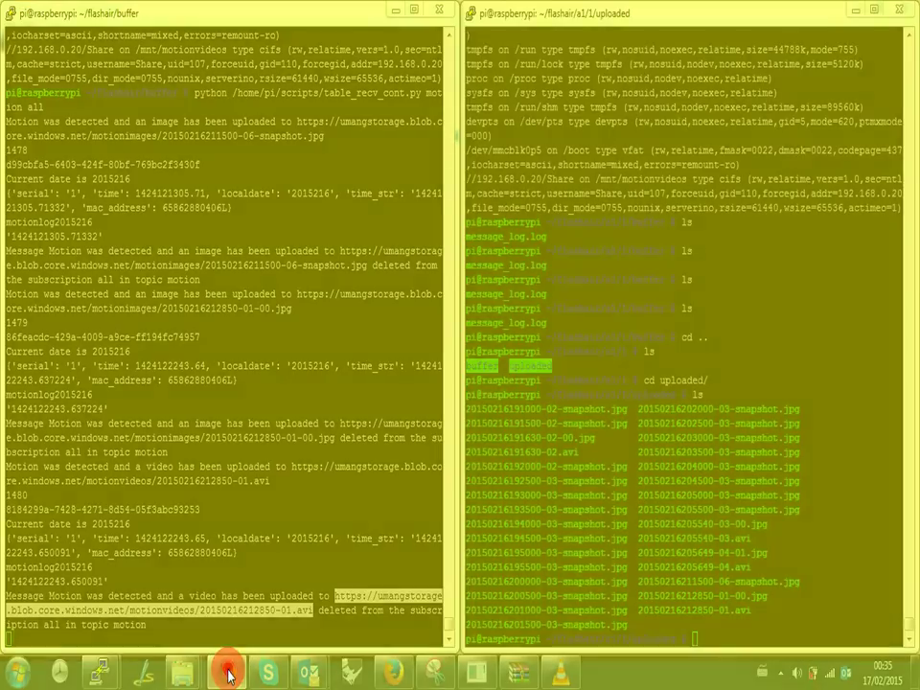
click(230, 667)
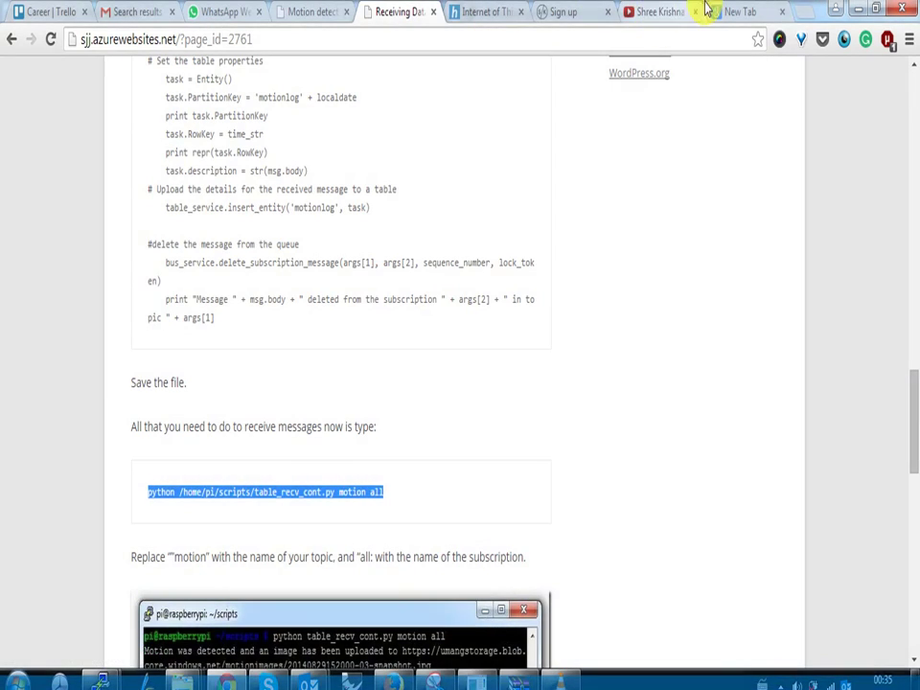
click(801, 11)
key(ctrl+v)
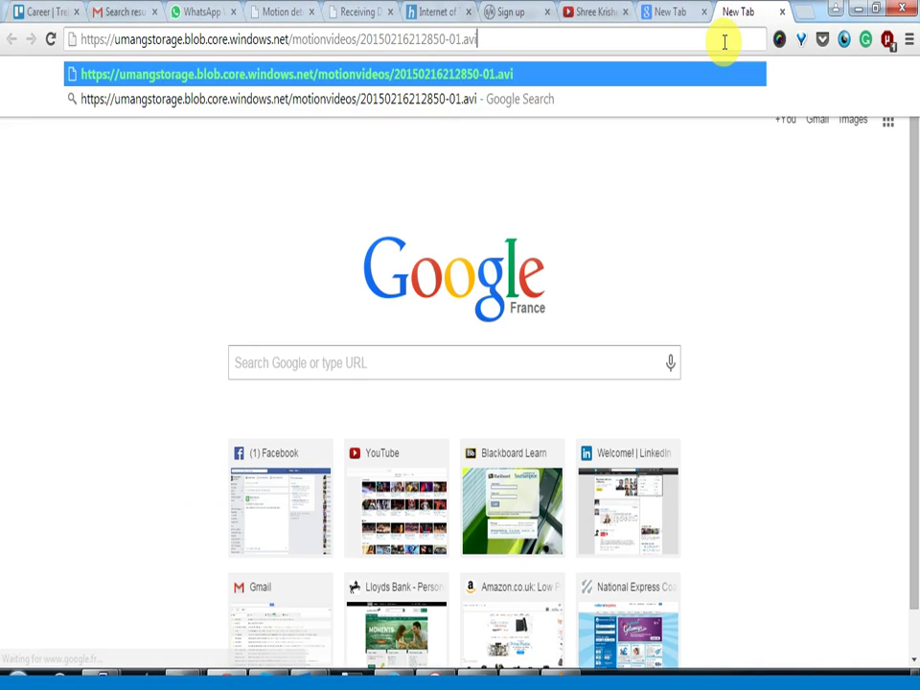
key(Return)
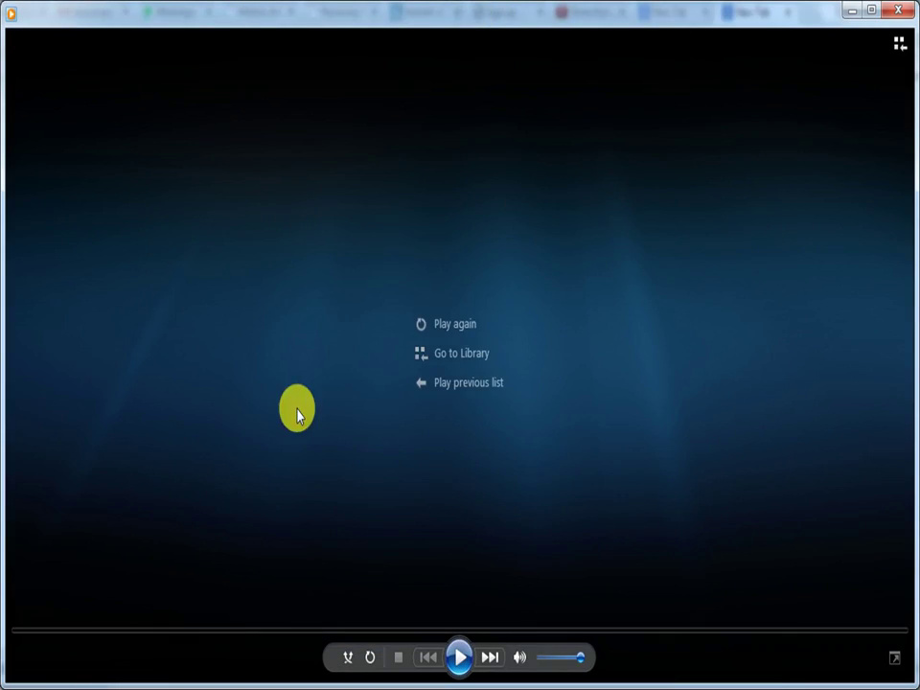
click(898, 9)
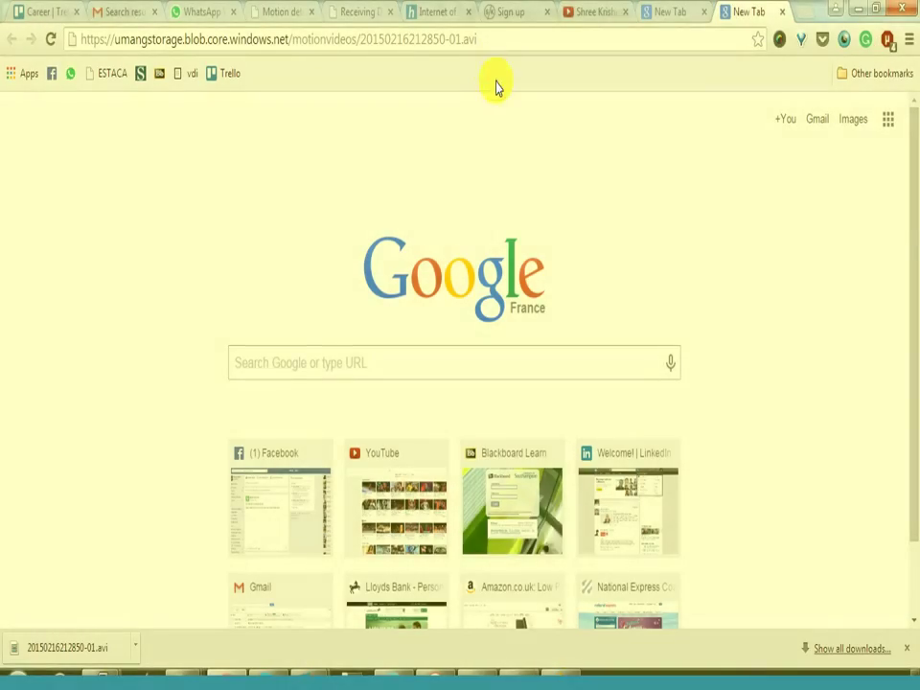